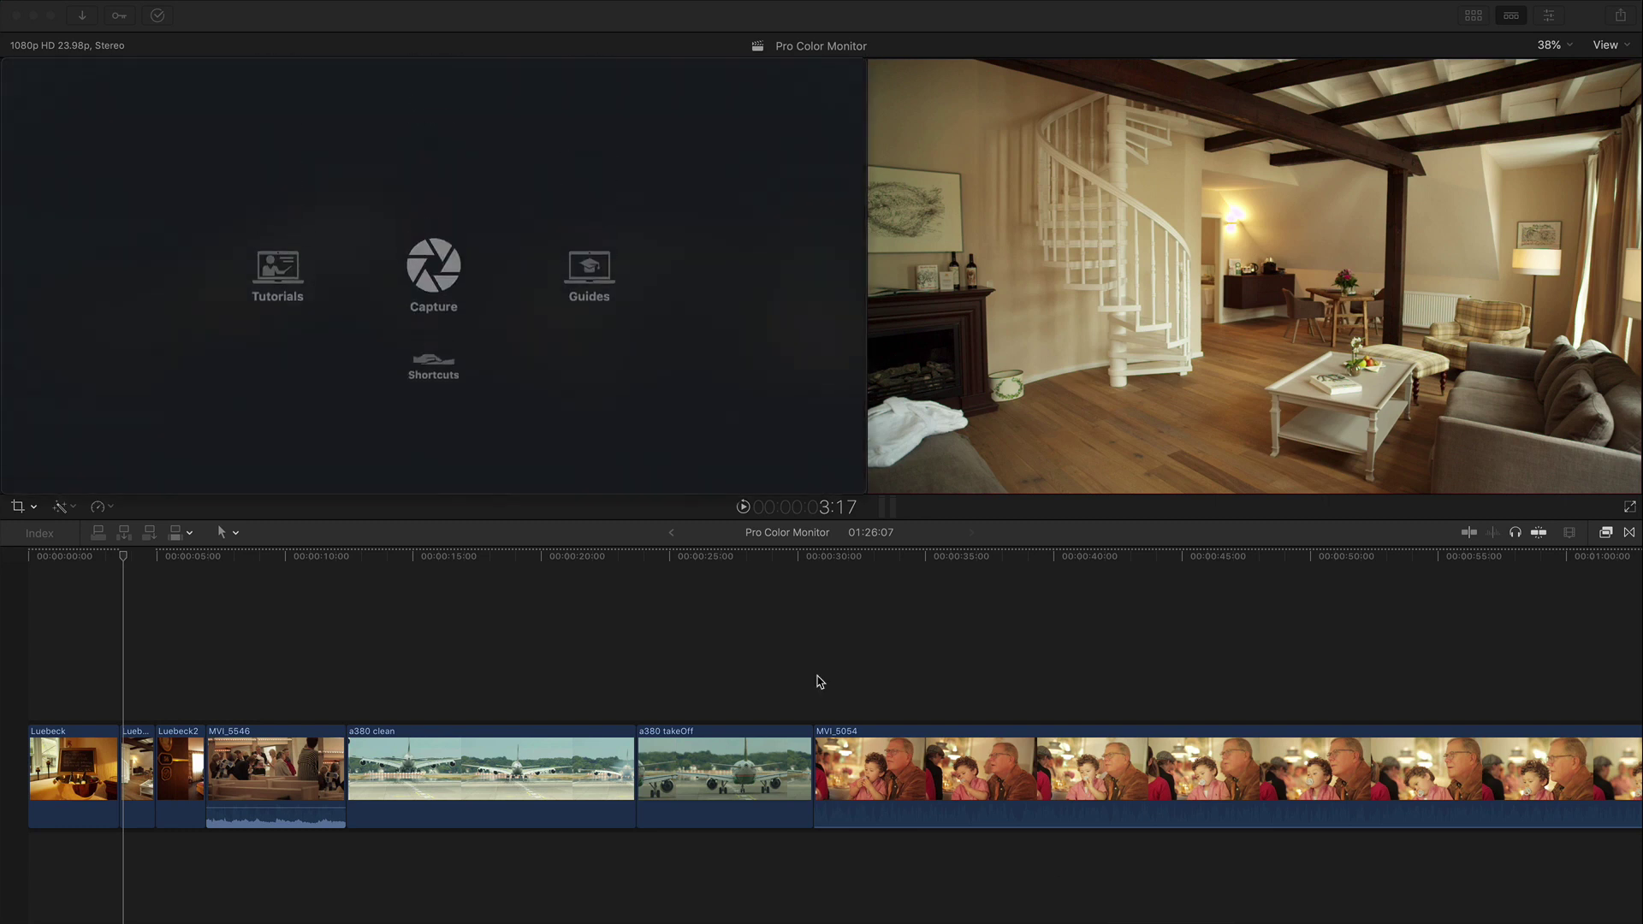
Open the Guides page with its White Balance and Concept sections beside the viewer.
left_click(589, 270)
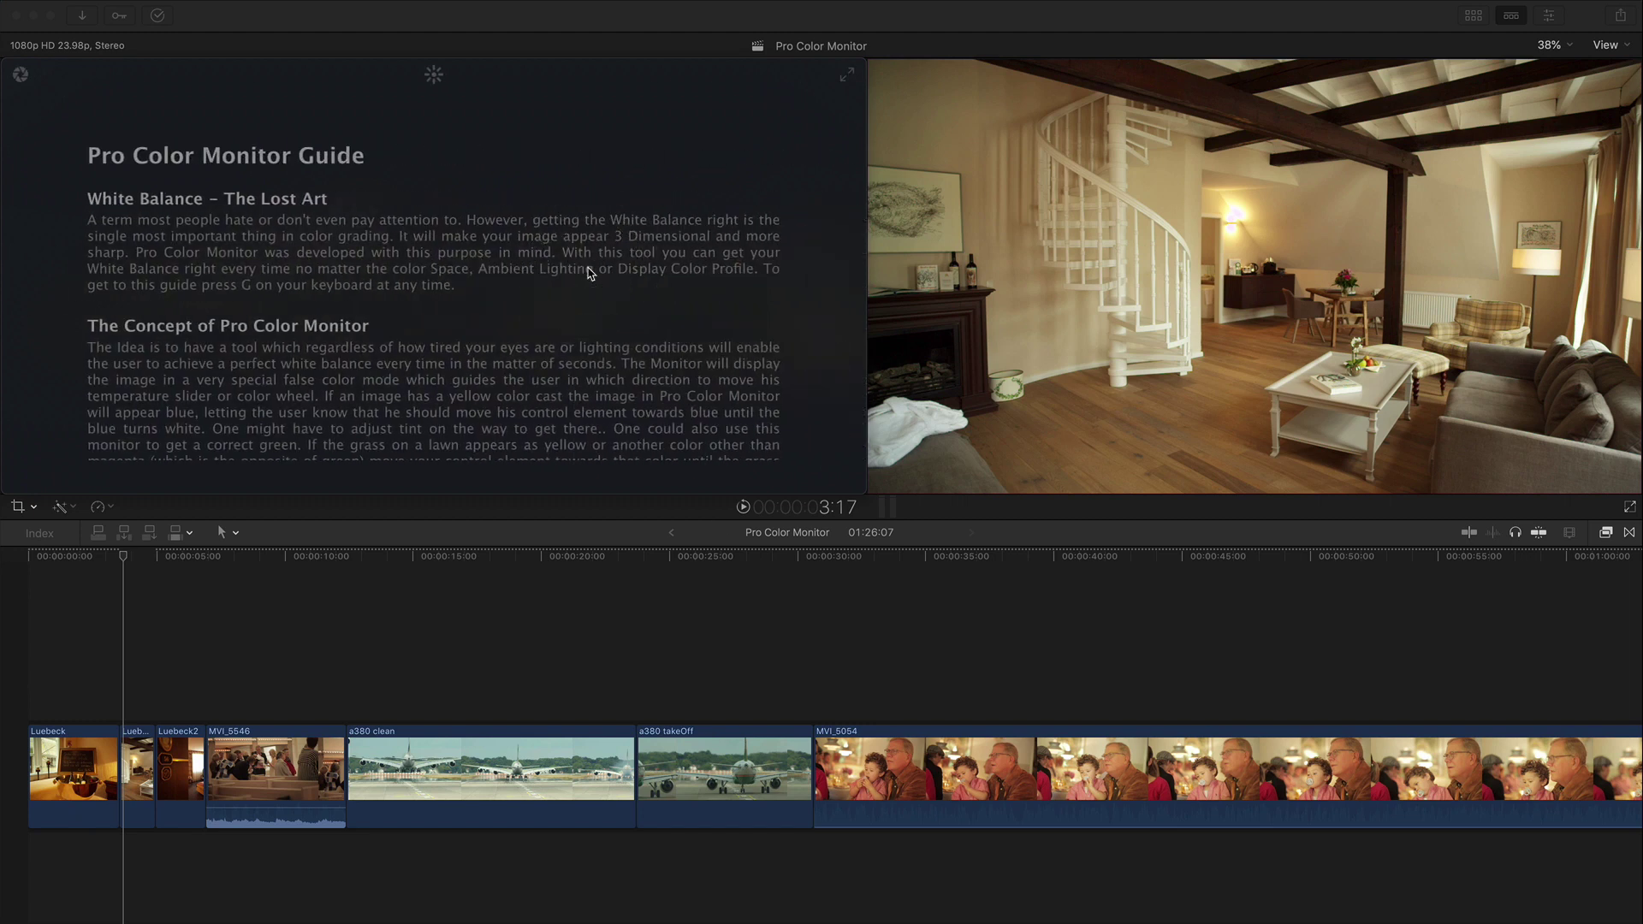
Read through the white balance guide, then return and bring up the Keyboard Shortcuts page.
scroll(589, 272, "down", 2)
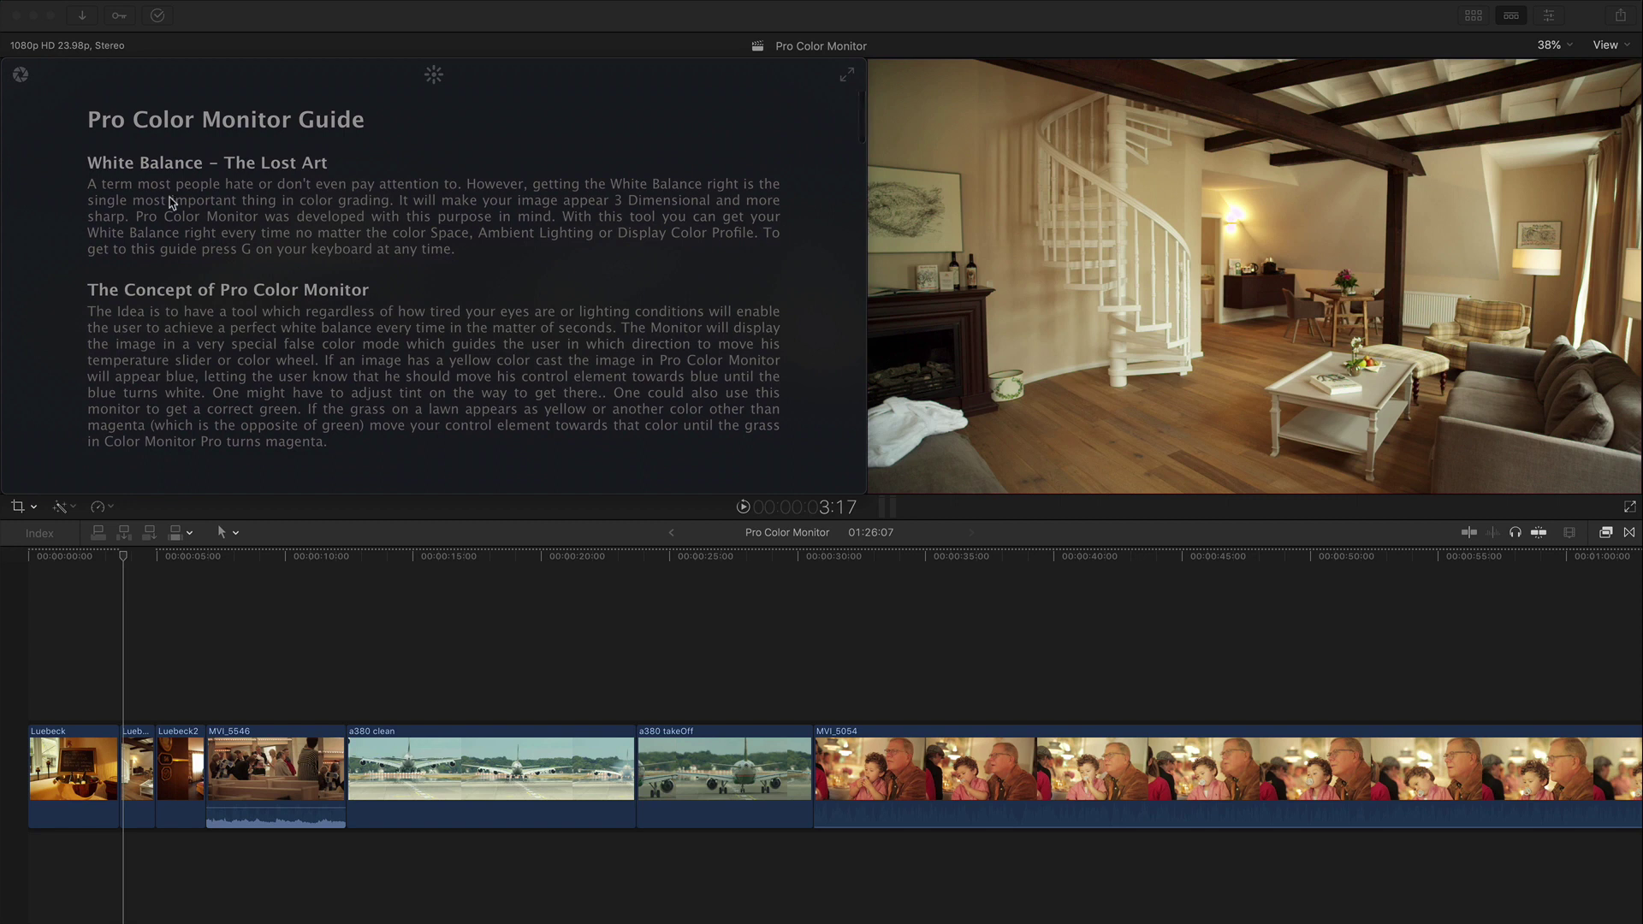
scroll(304, 202, "down", 2)
scroll(304, 201, "down", 8)
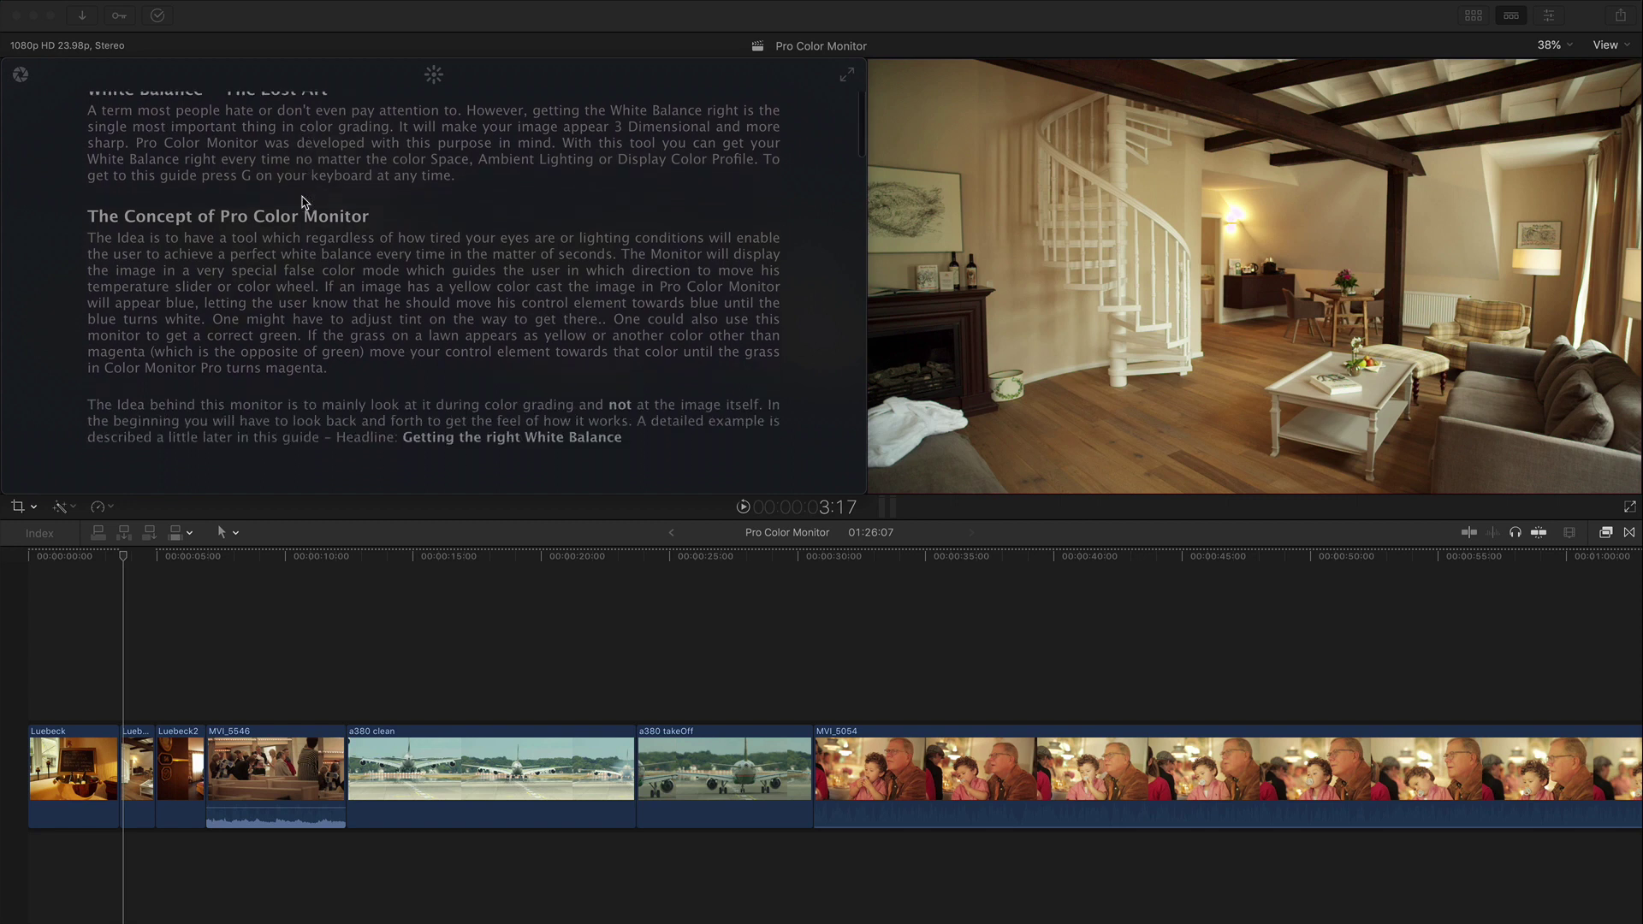
scroll(304, 202, "down", 10)
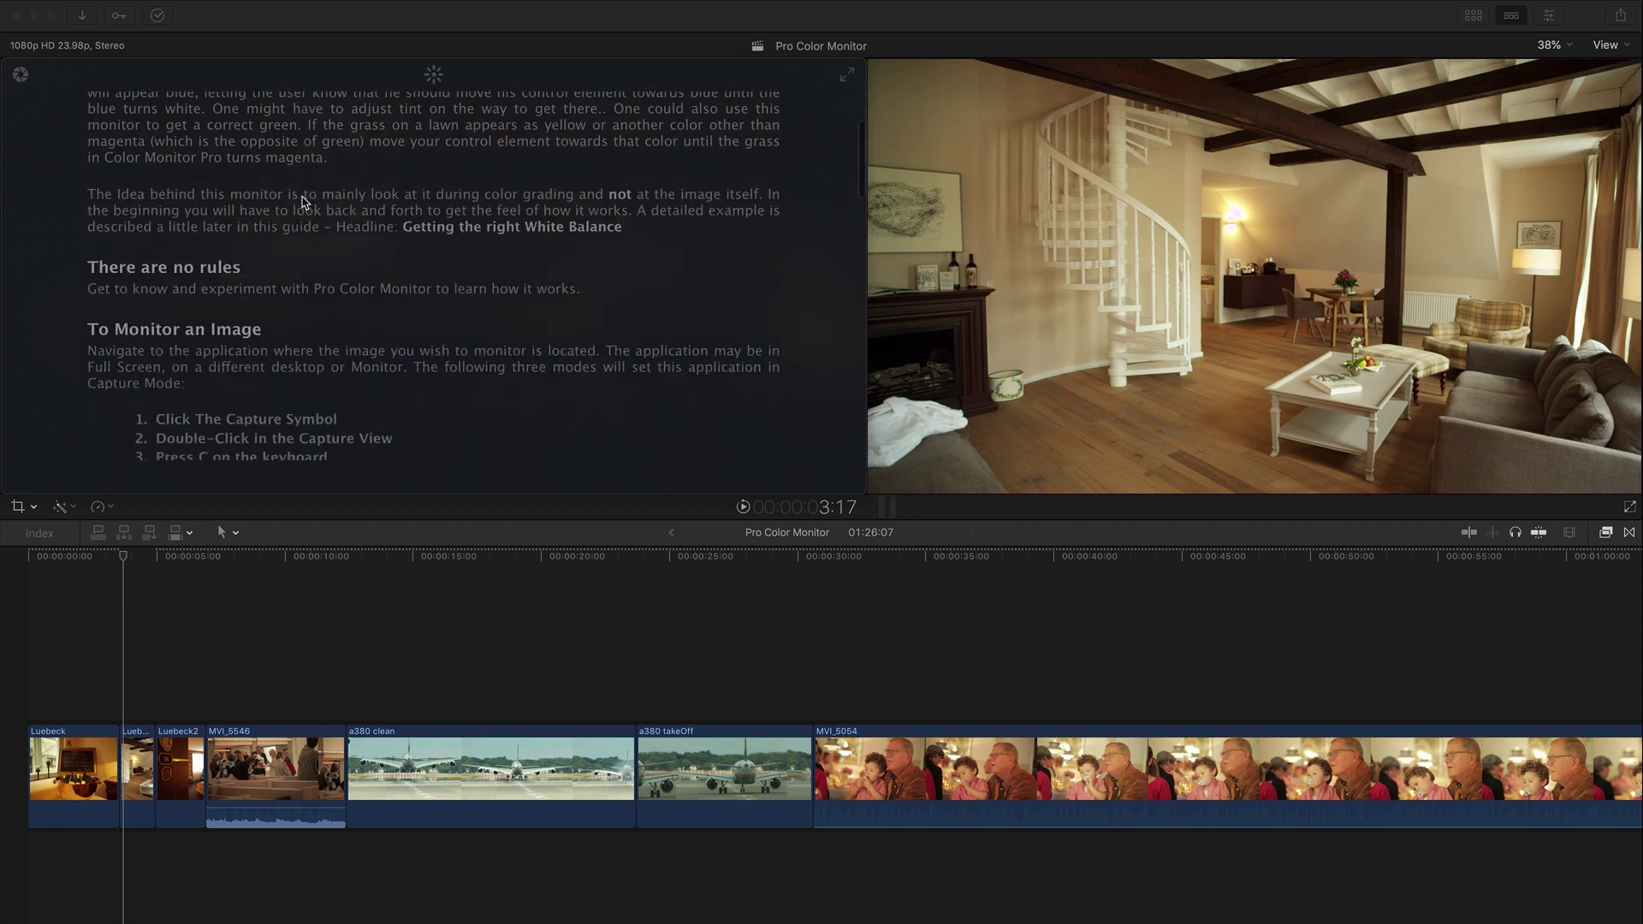
scroll(301, 202, "down", 15)
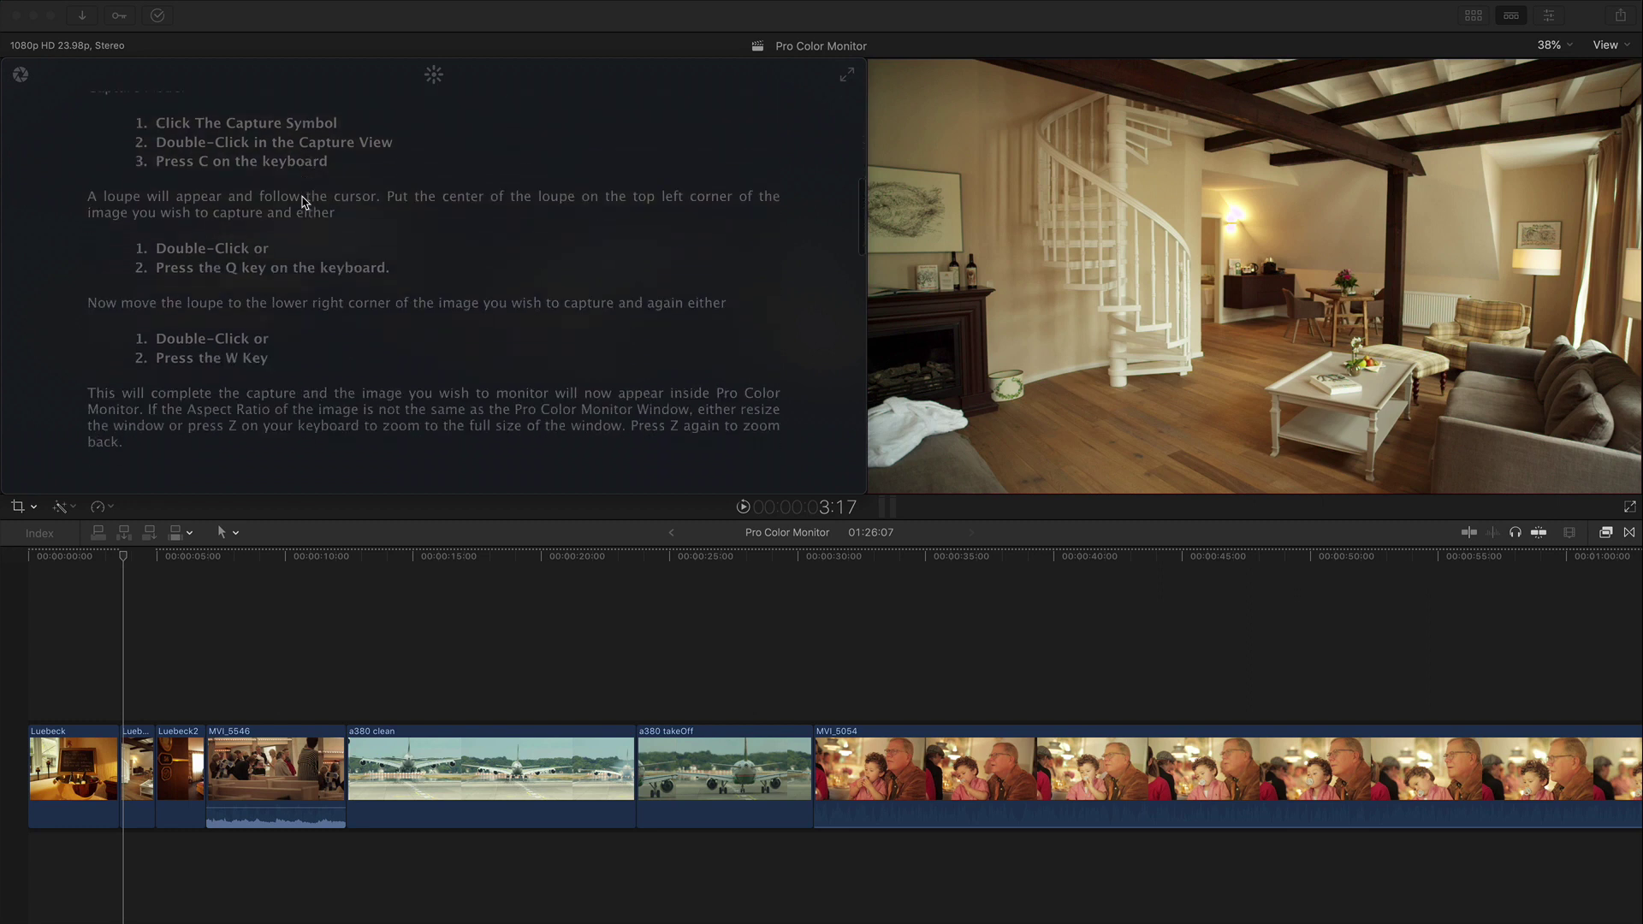
scroll(257, 179, "up", 20)
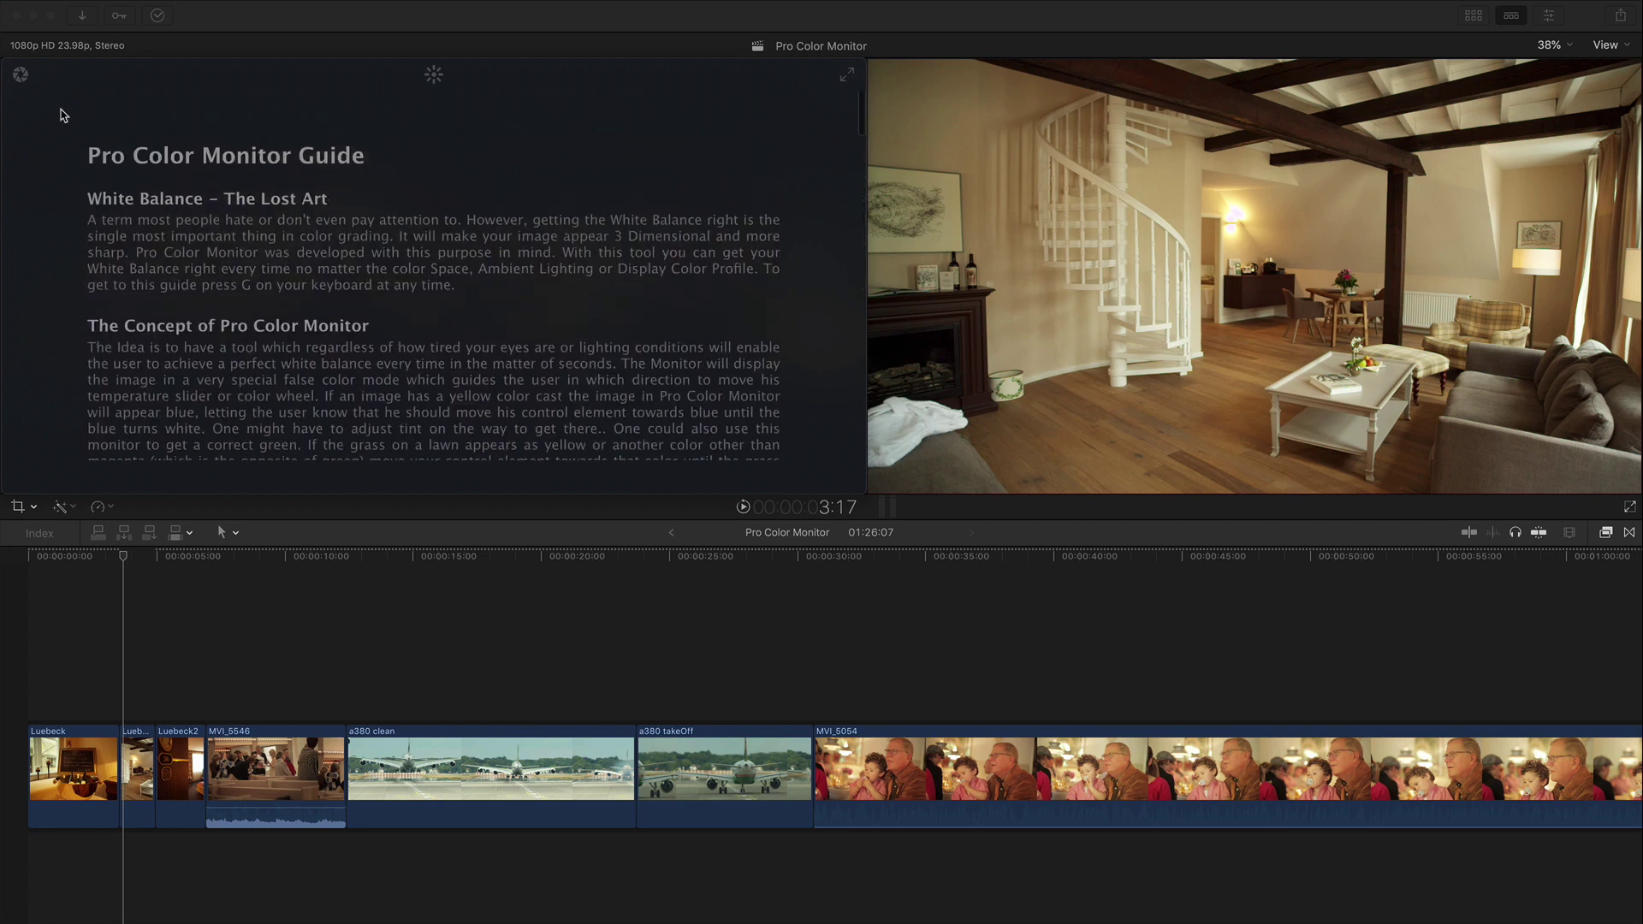
left_click(21, 76)
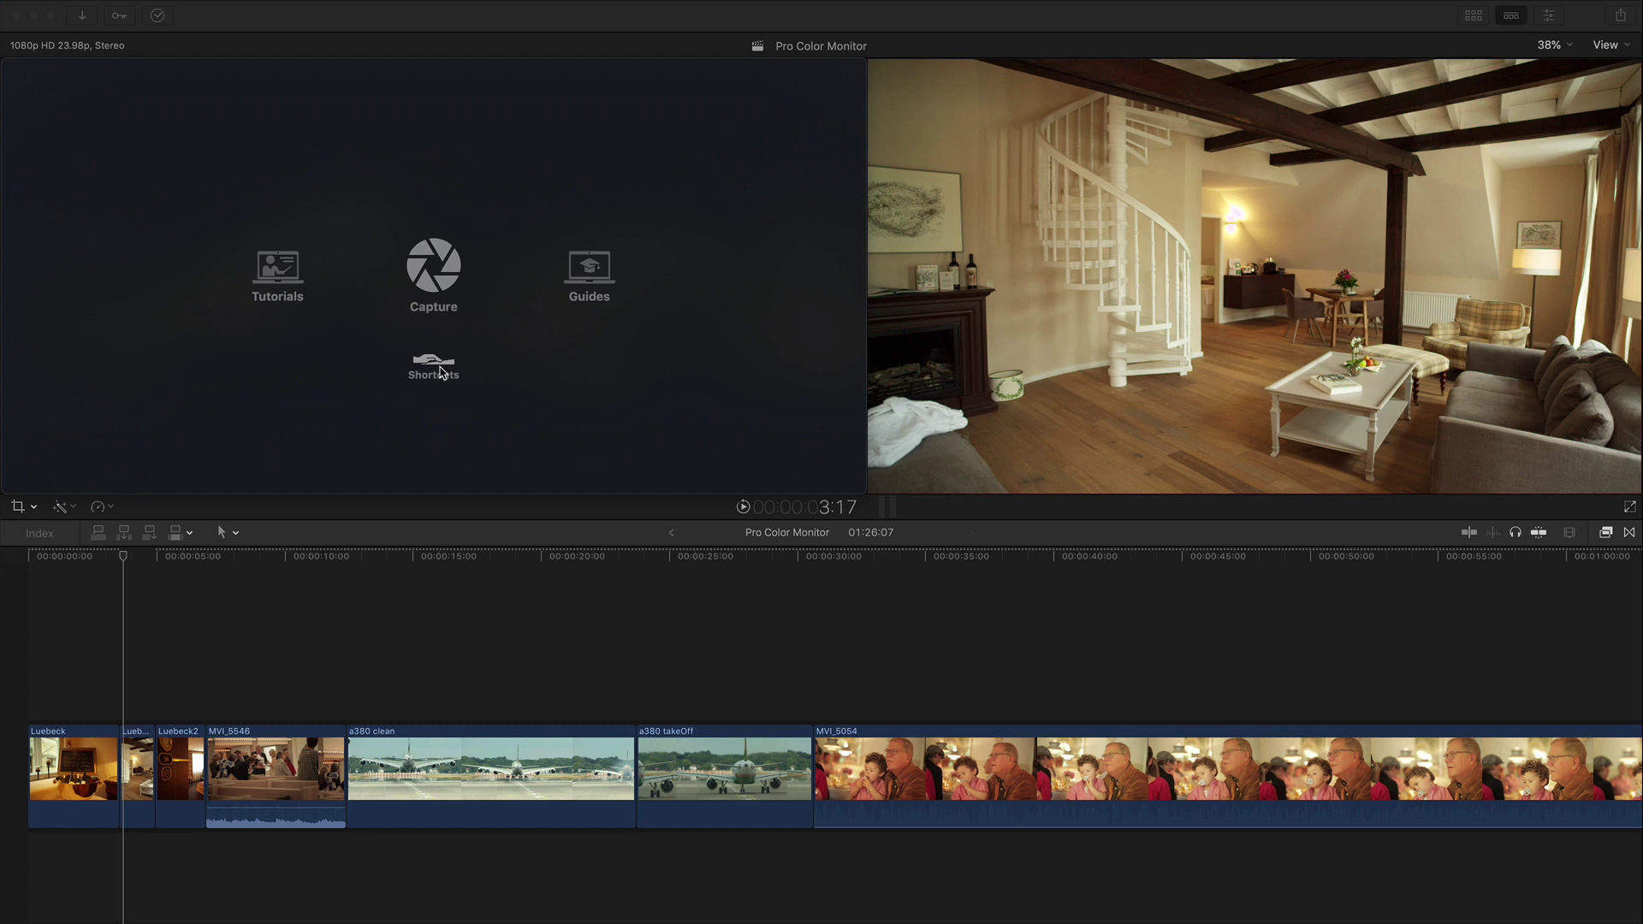
left_click(440, 370)
left_click(437, 367)
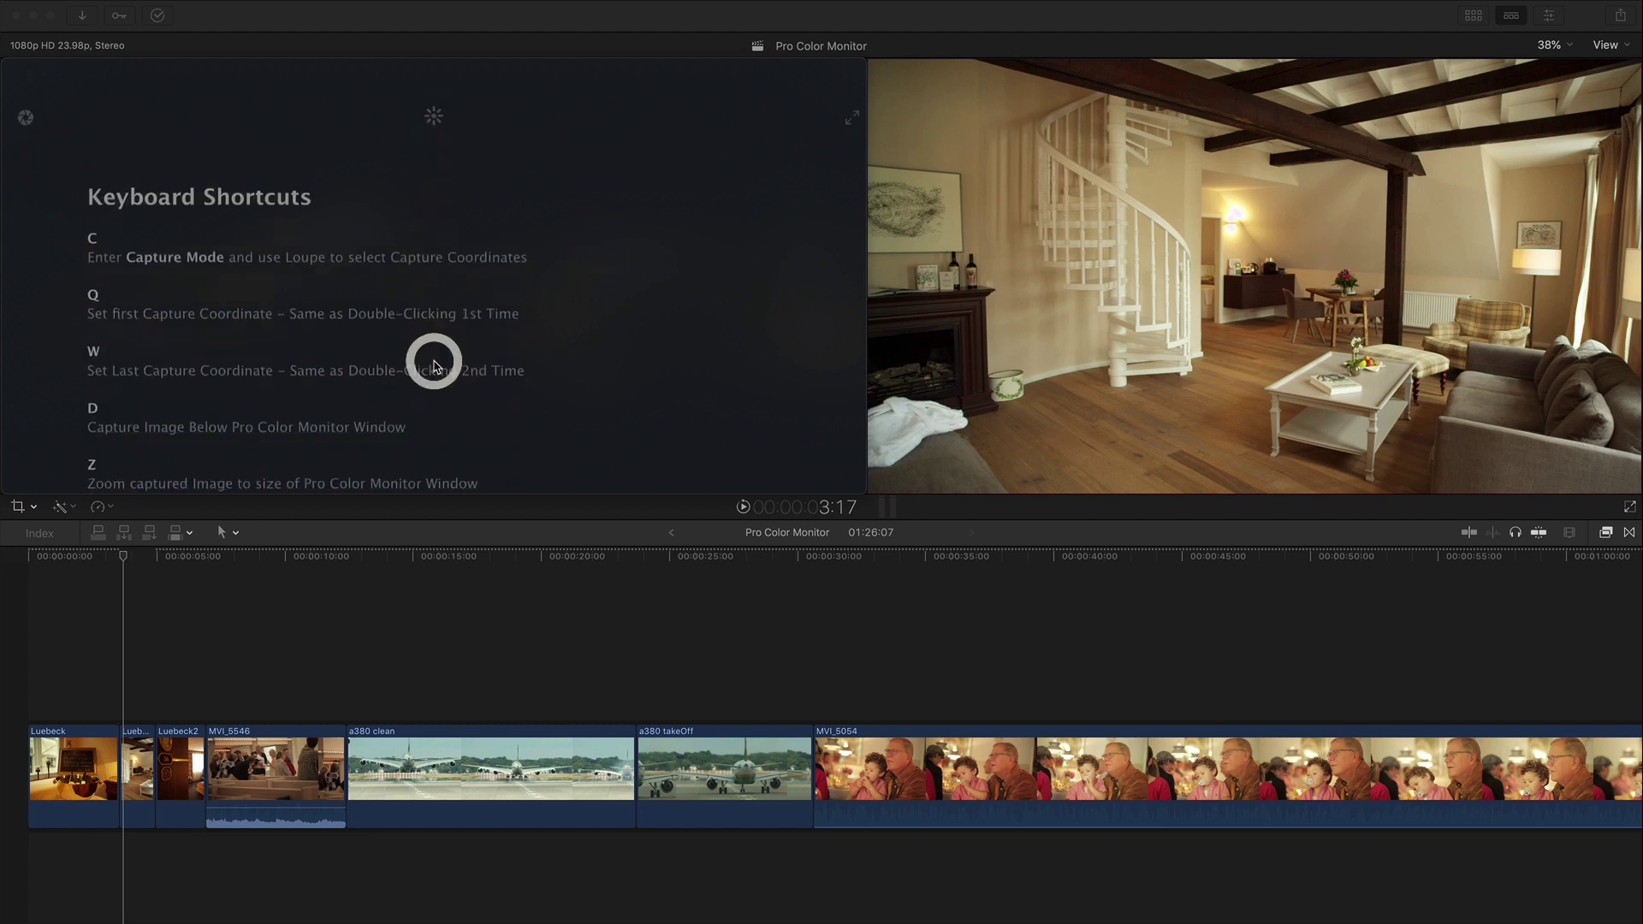
scroll(434, 366, "down", 5)
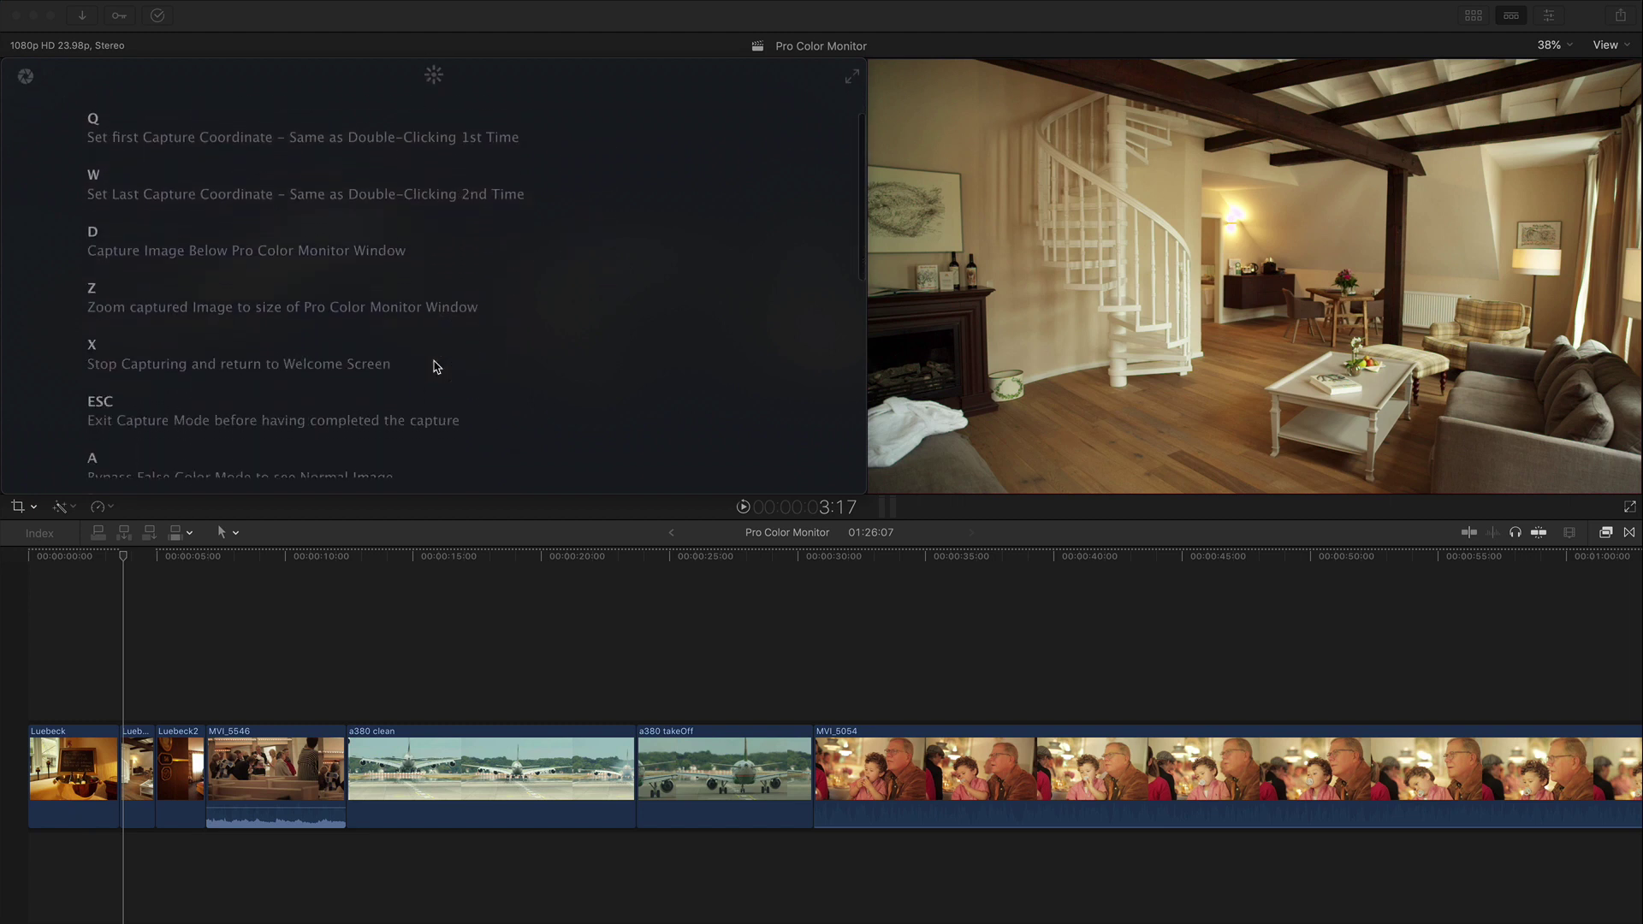
scroll(434, 366, "down", 6)
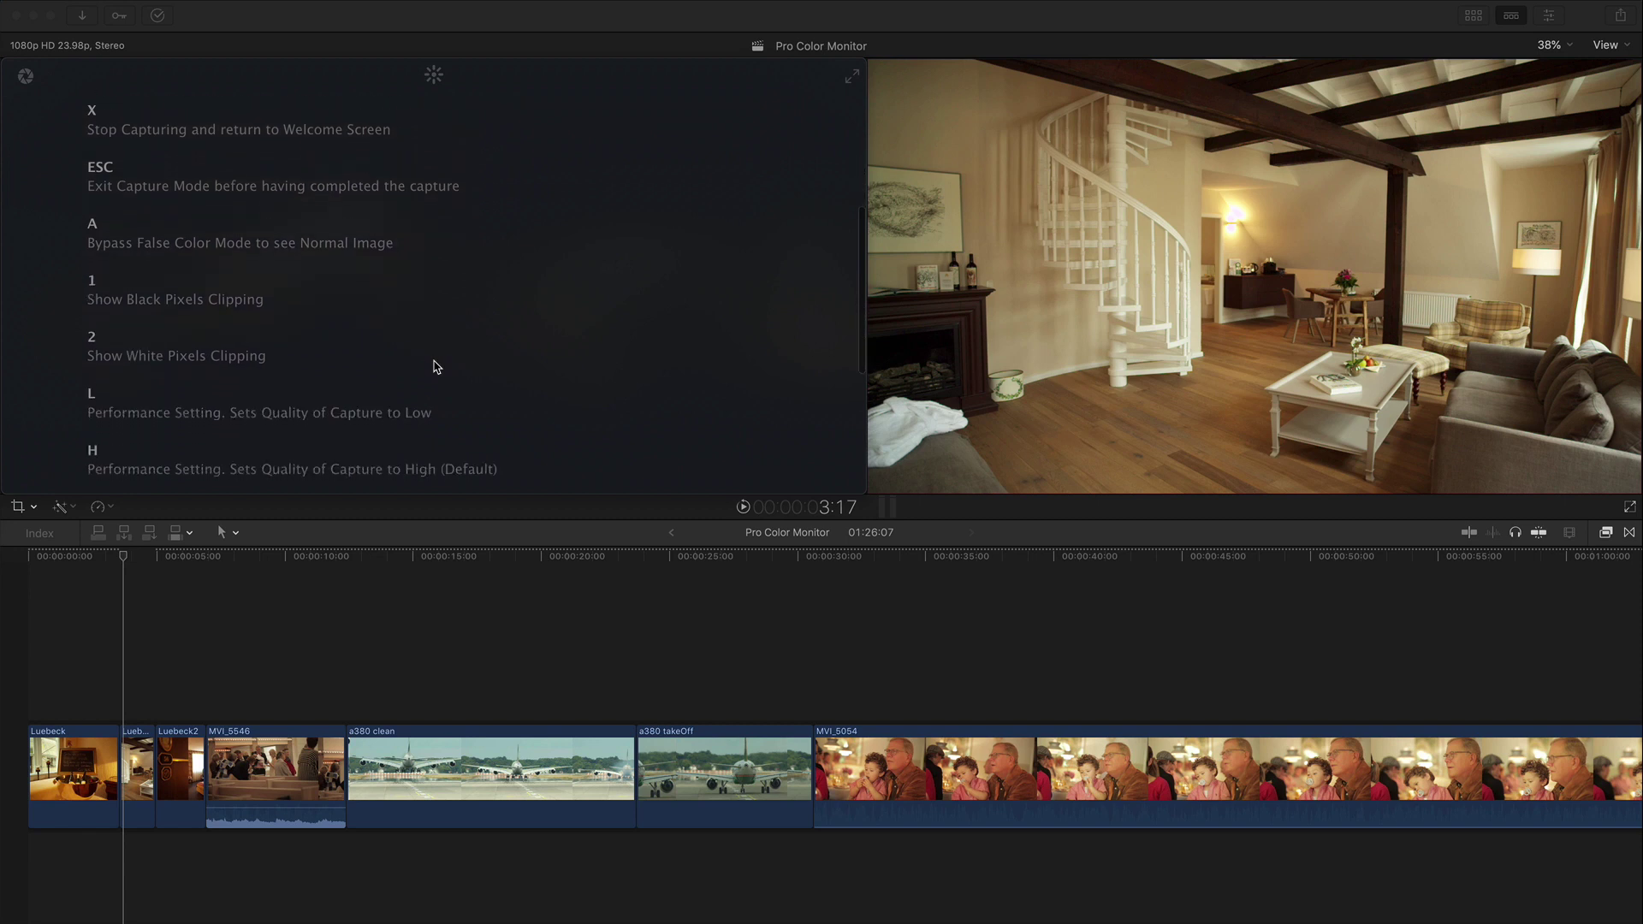
scroll(436, 366, "down", 5)
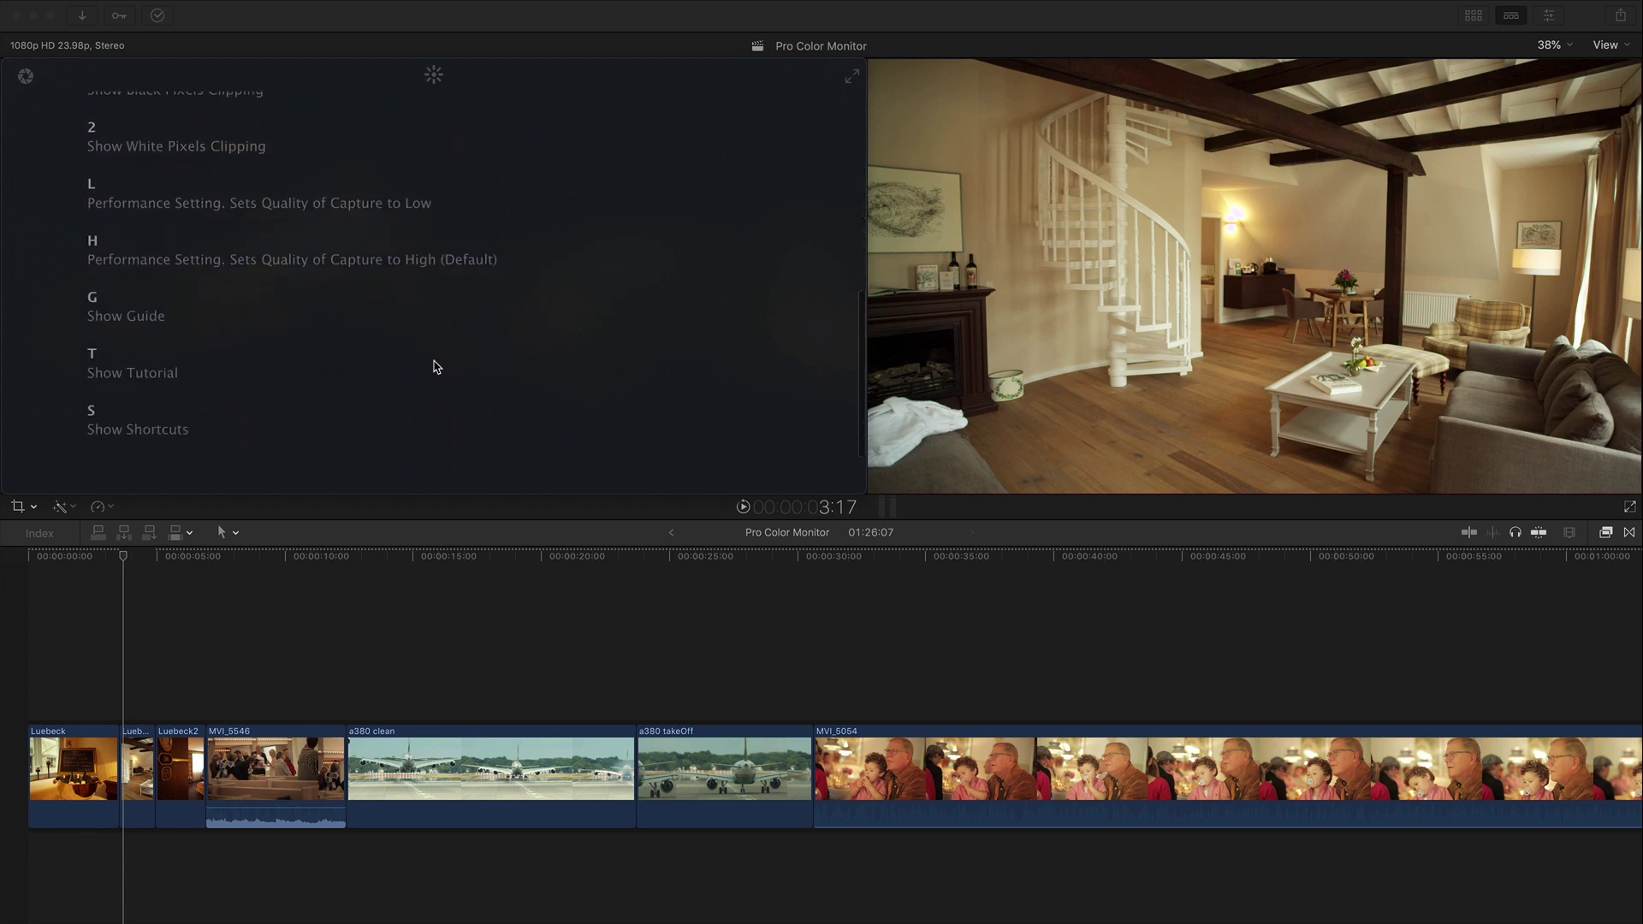
scroll(437, 366, "up", 10)
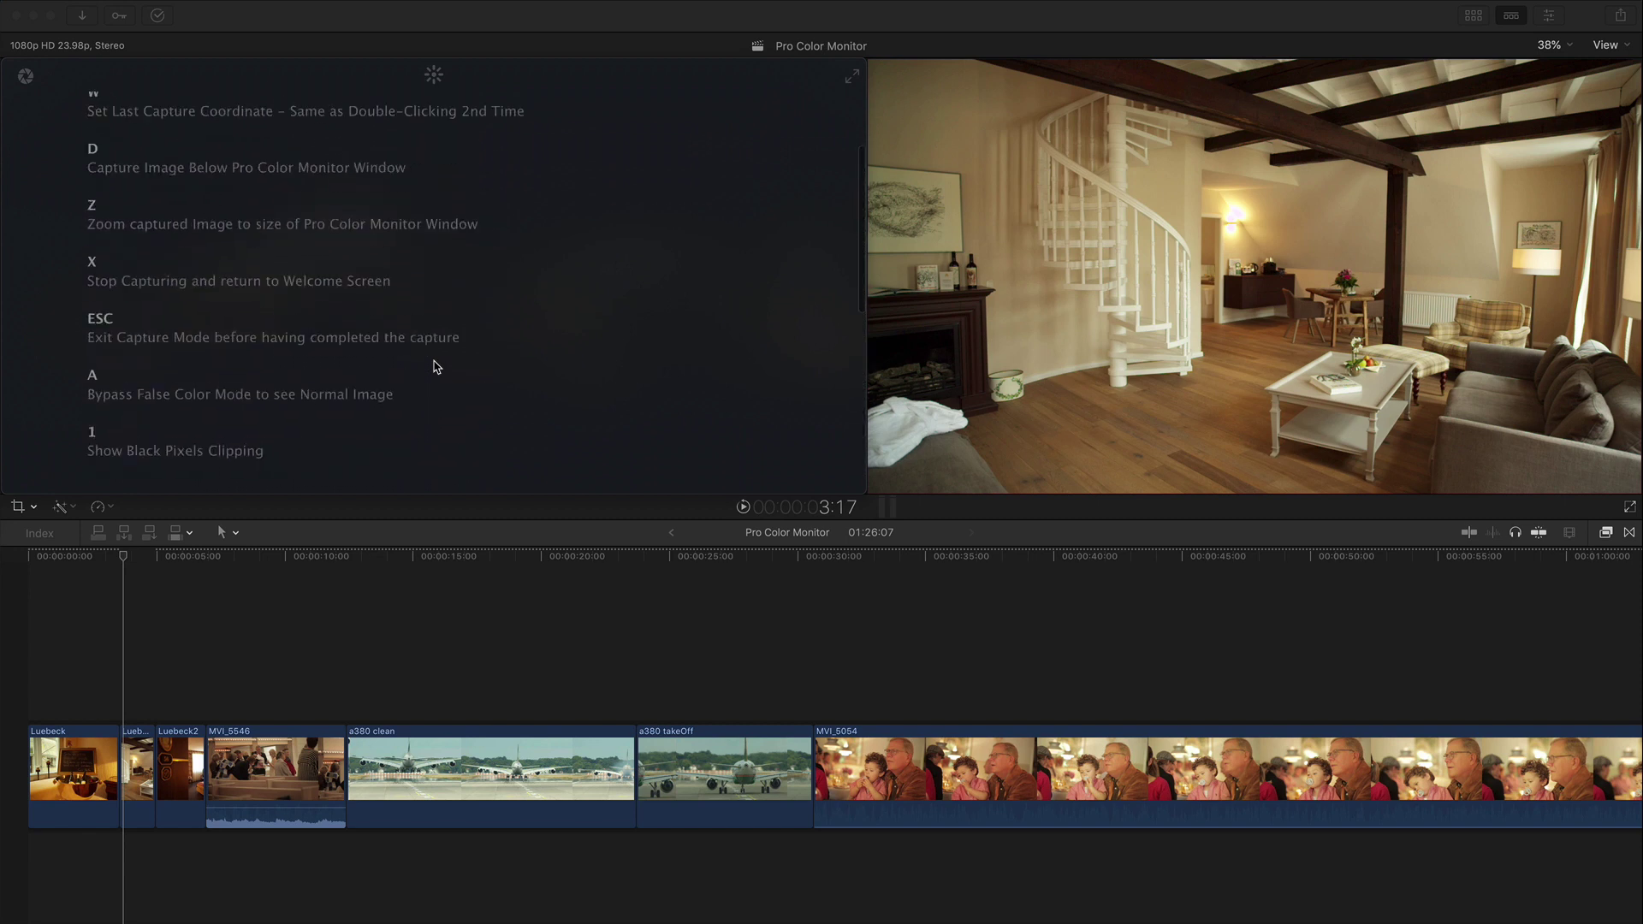
scroll(434, 366, "up", 6)
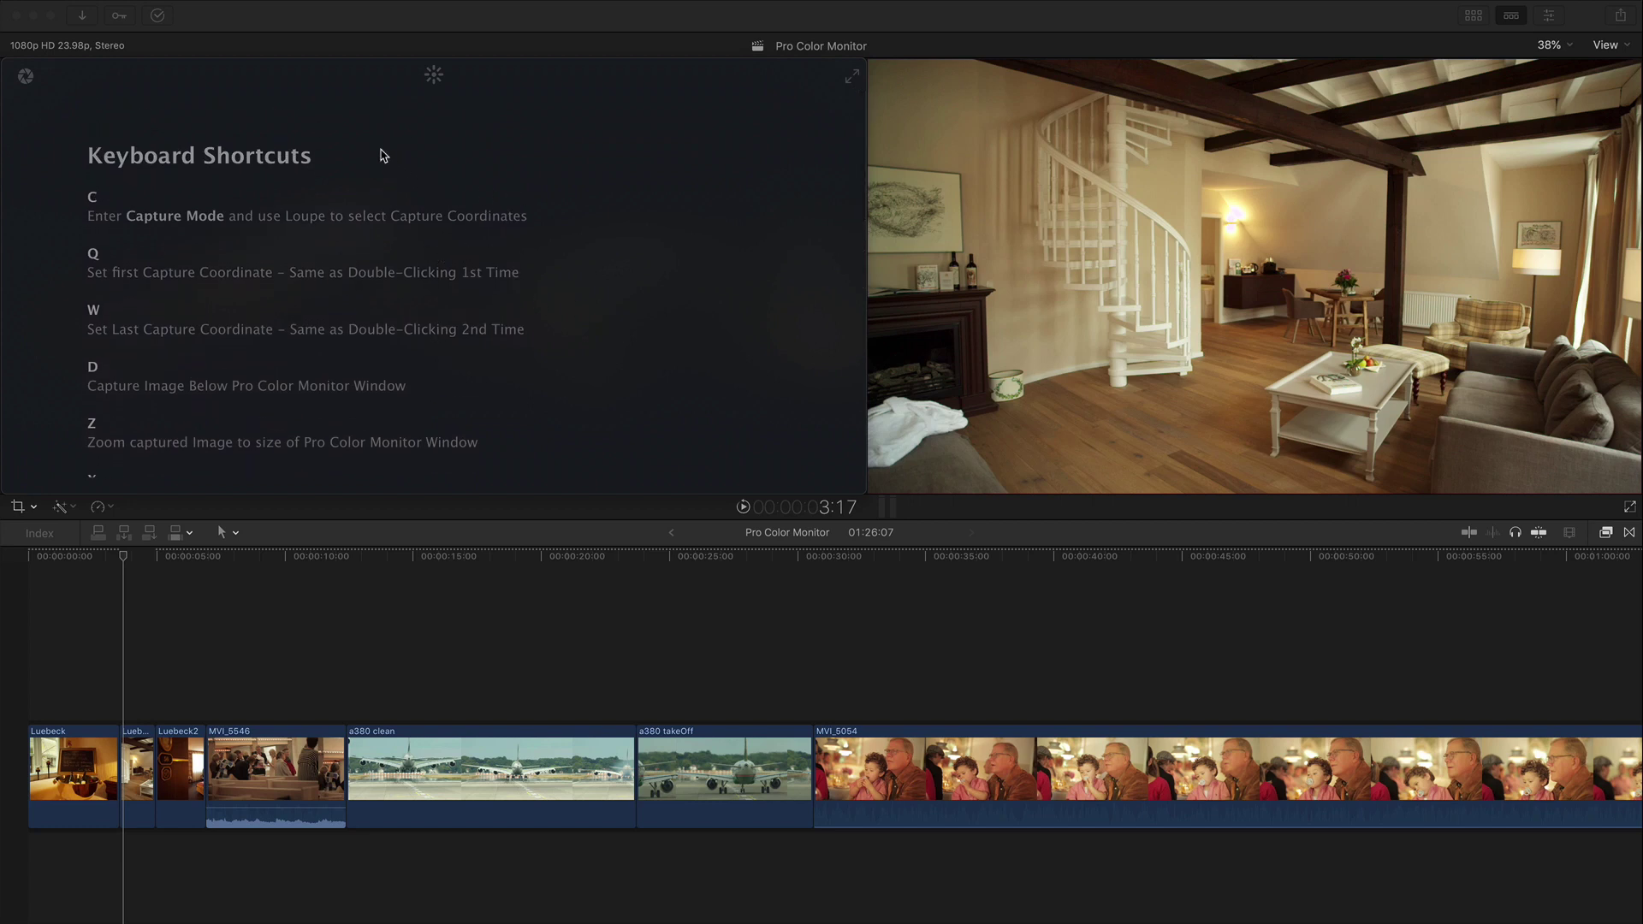
left_click(433, 77)
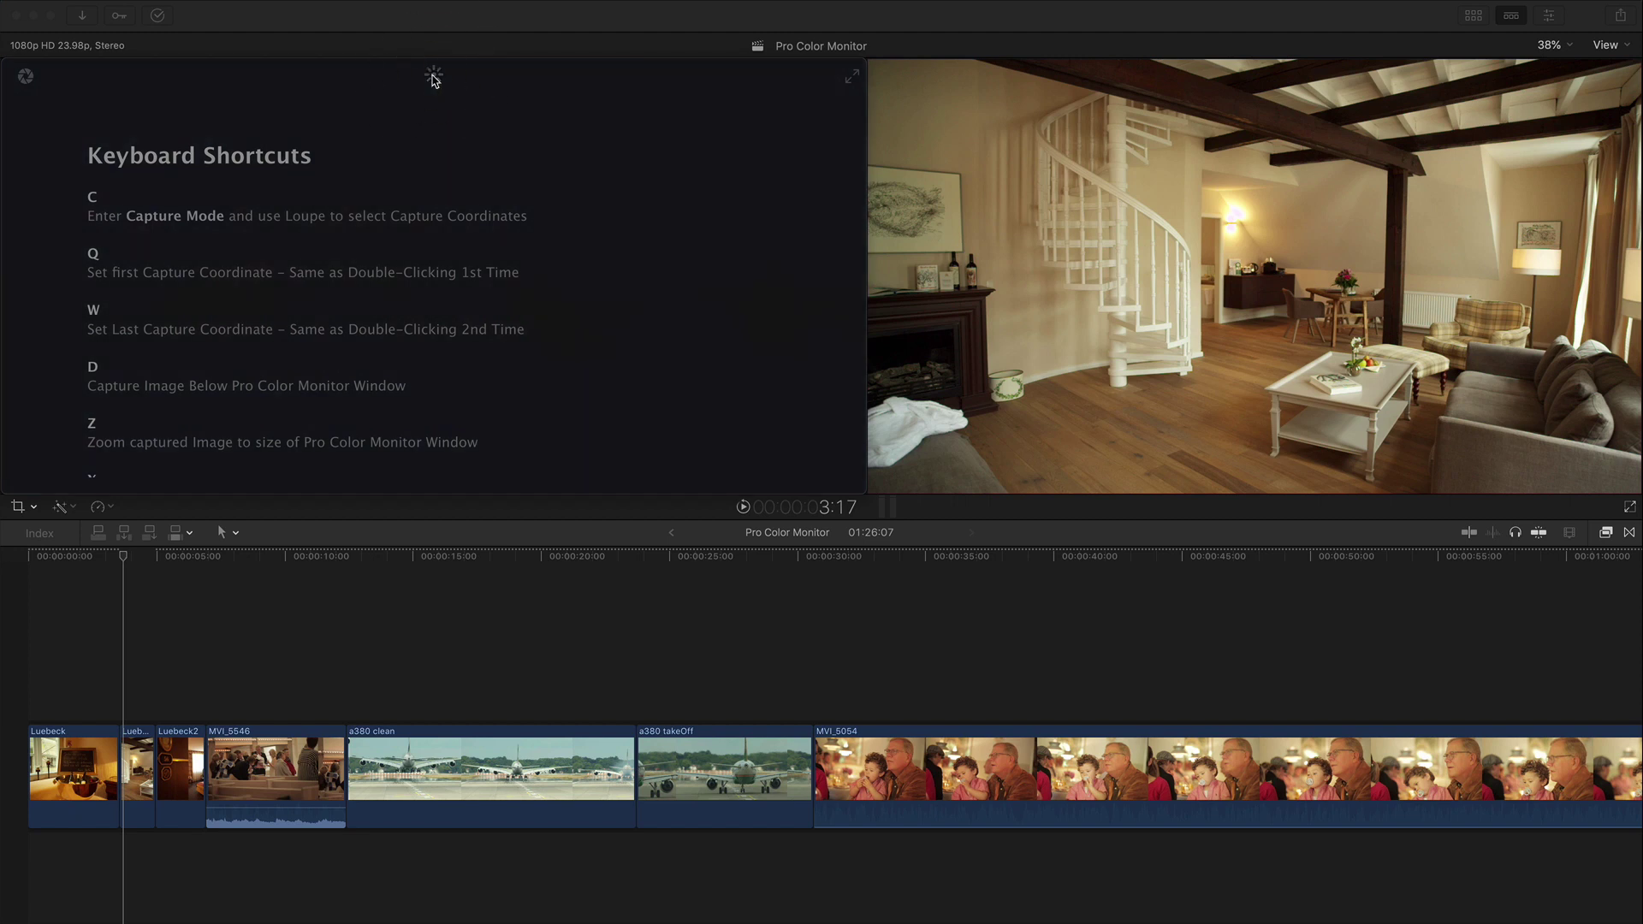
left_click(434, 77)
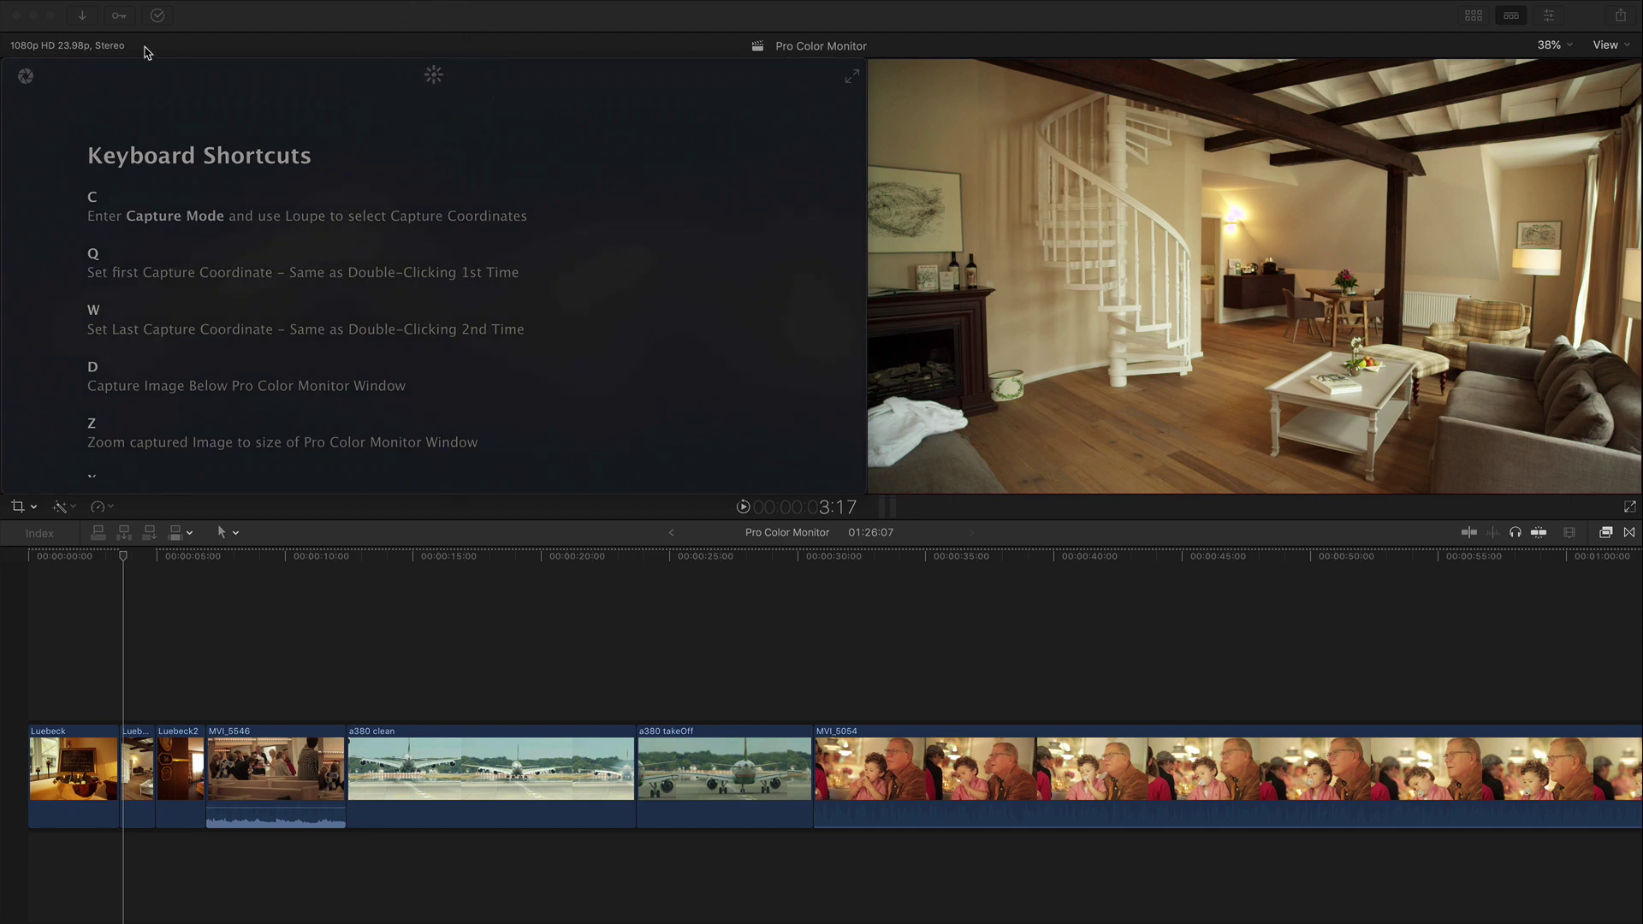
left_click(25, 78)
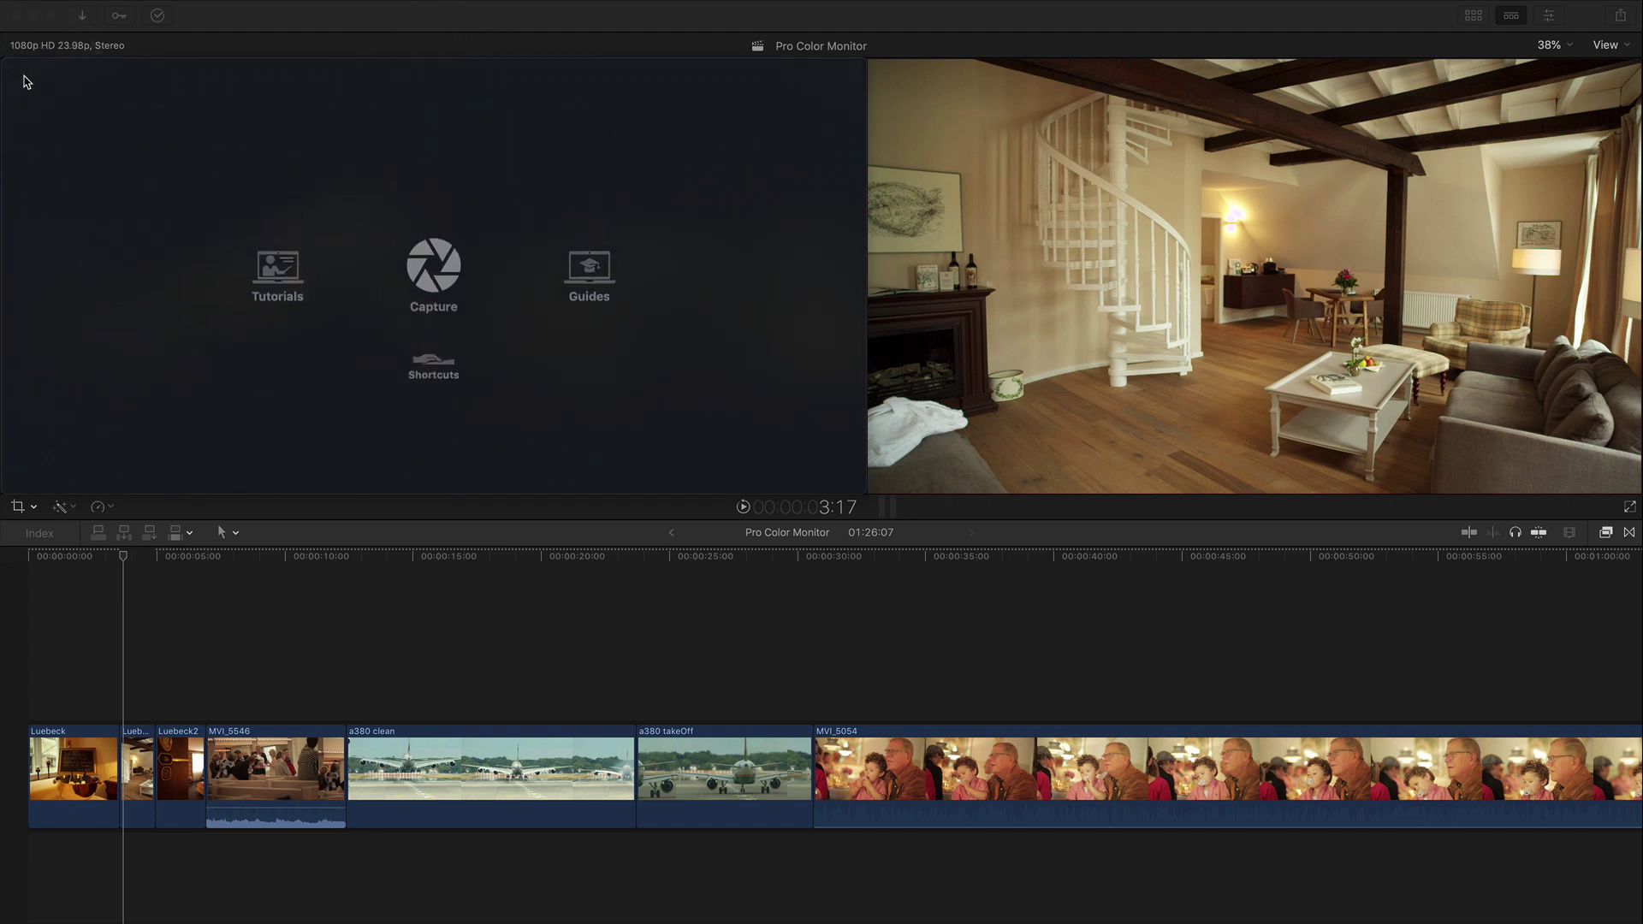
left_click(276, 269)
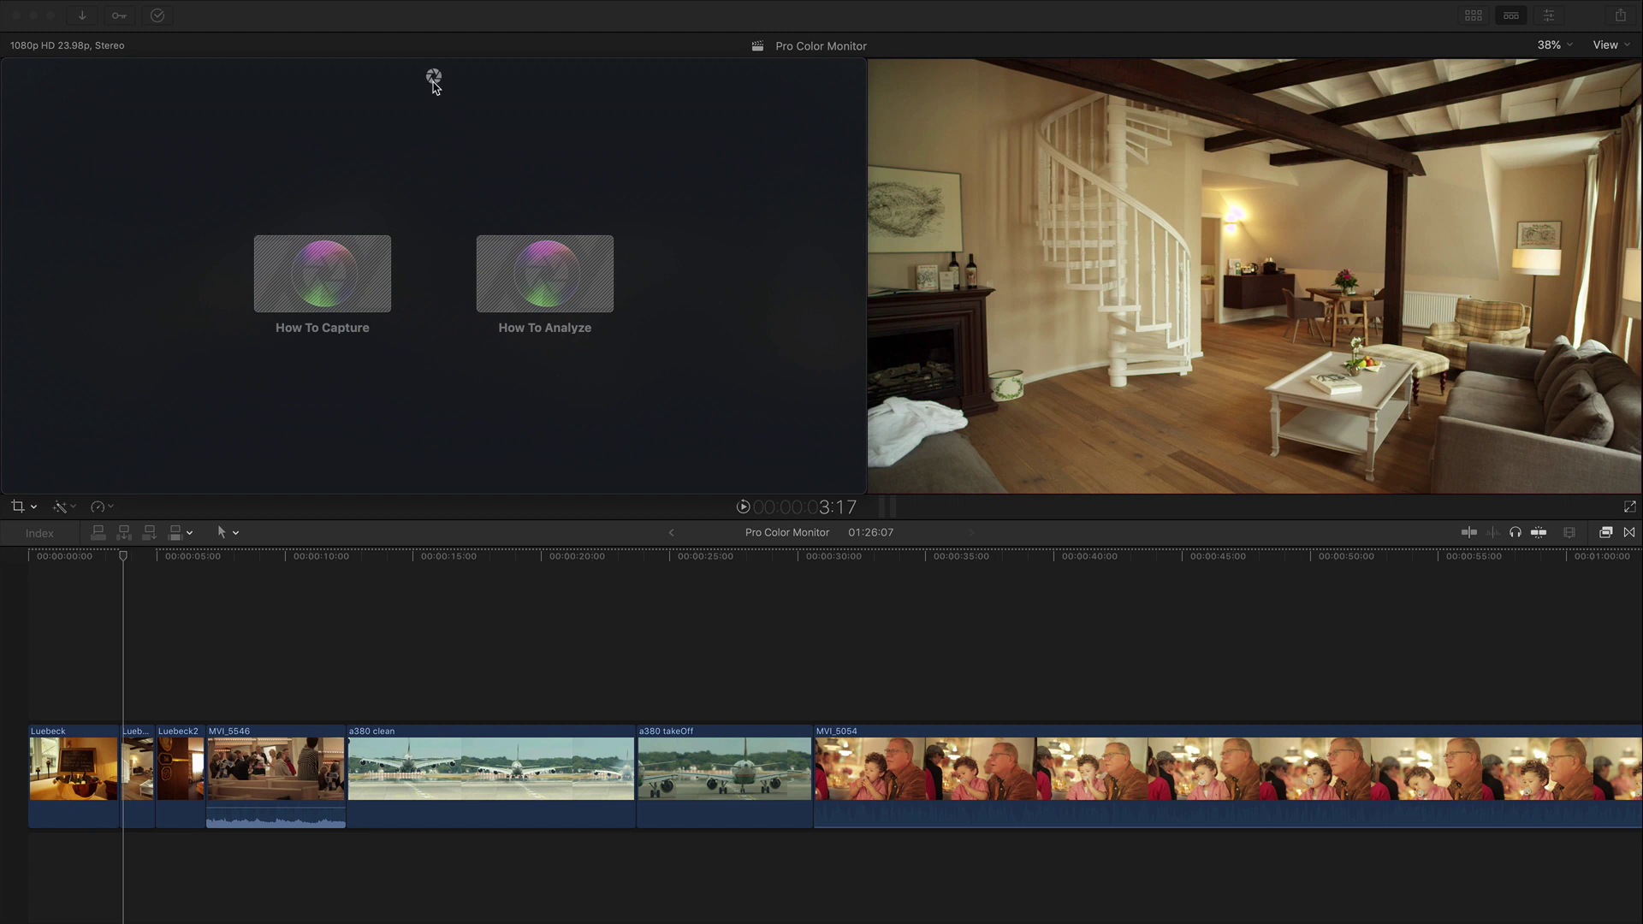
left_click(434, 79)
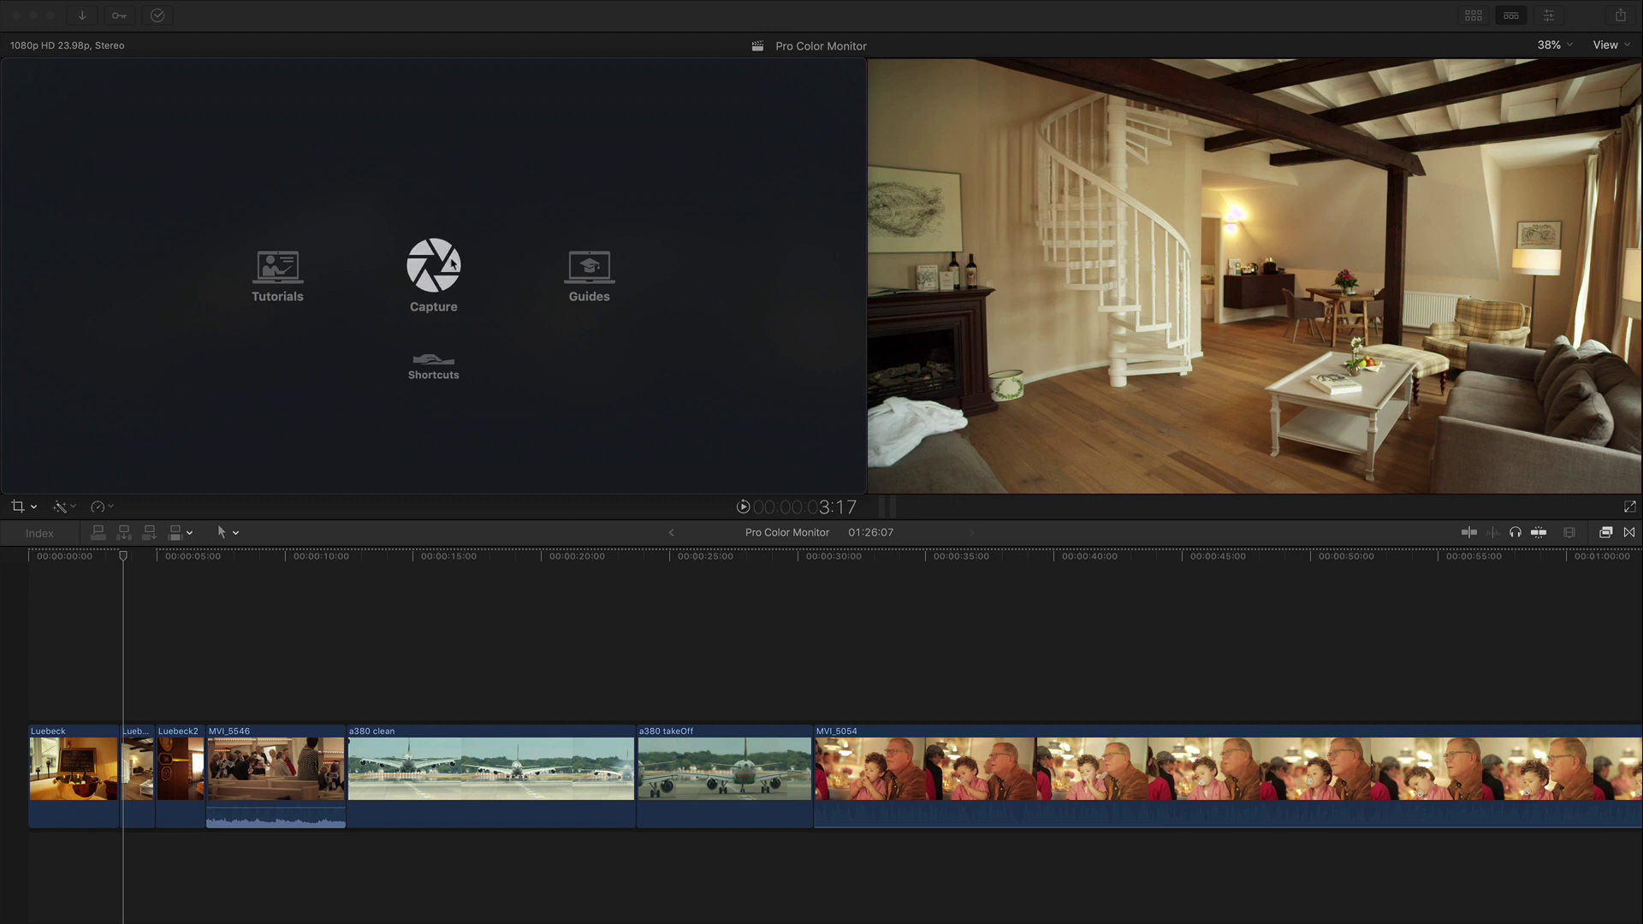
Capture the living-room frame from the Final Cut Pro viewer in blue false colour.
left_click(446, 258)
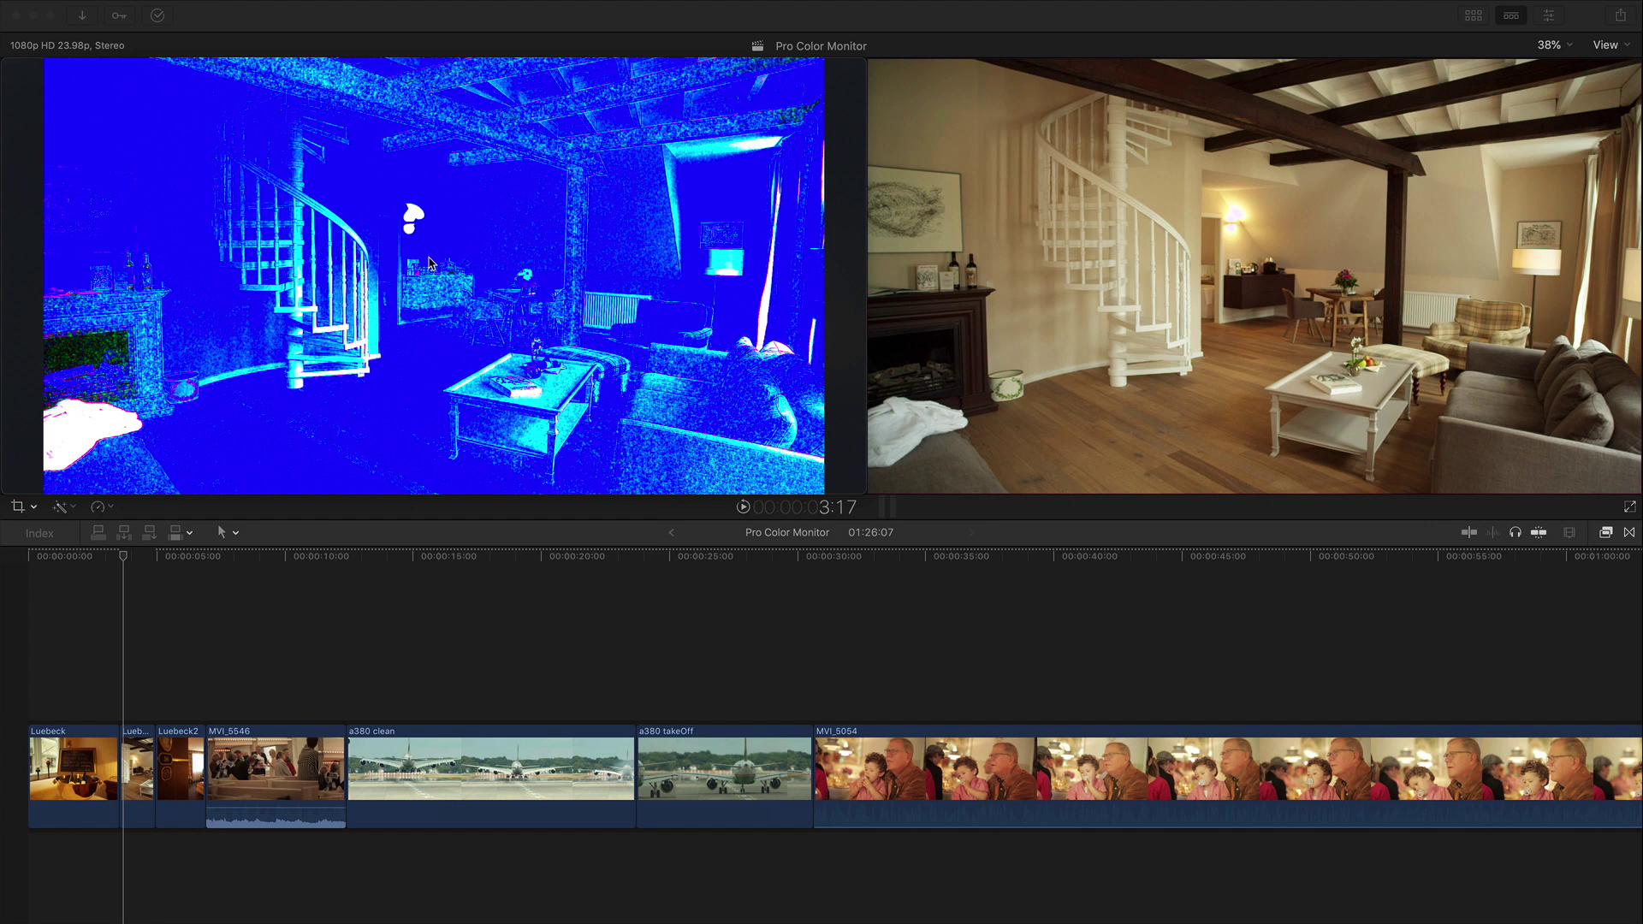
Toggle twice between the blue false-colour capture and the luma waveform with Cmd+7.
key("super+7")
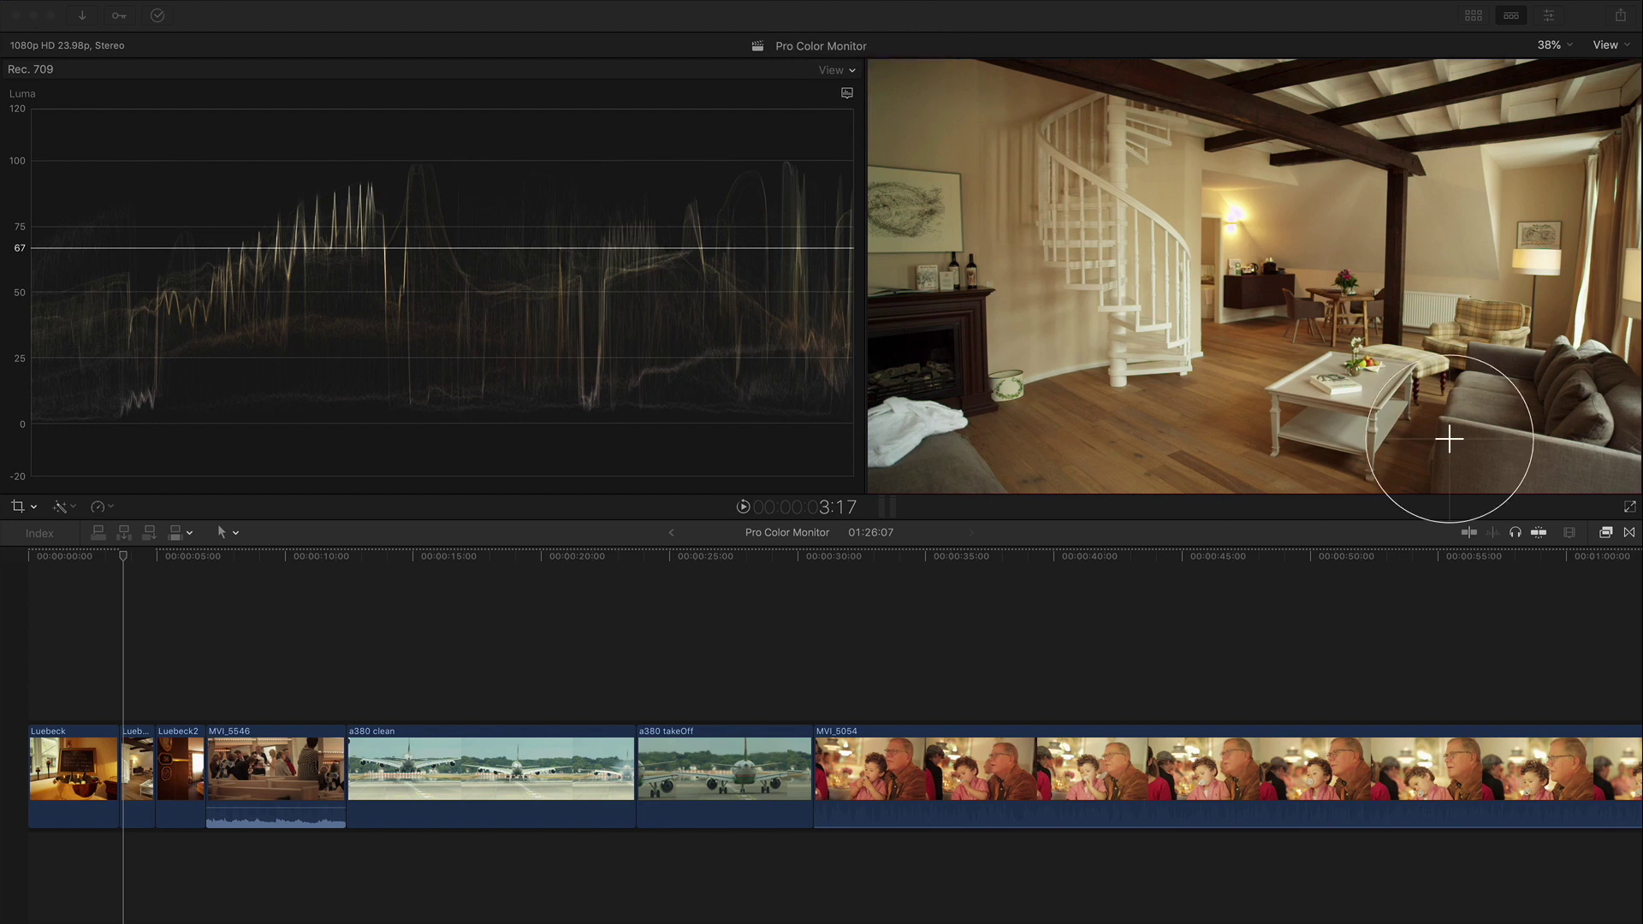
key("super+7")
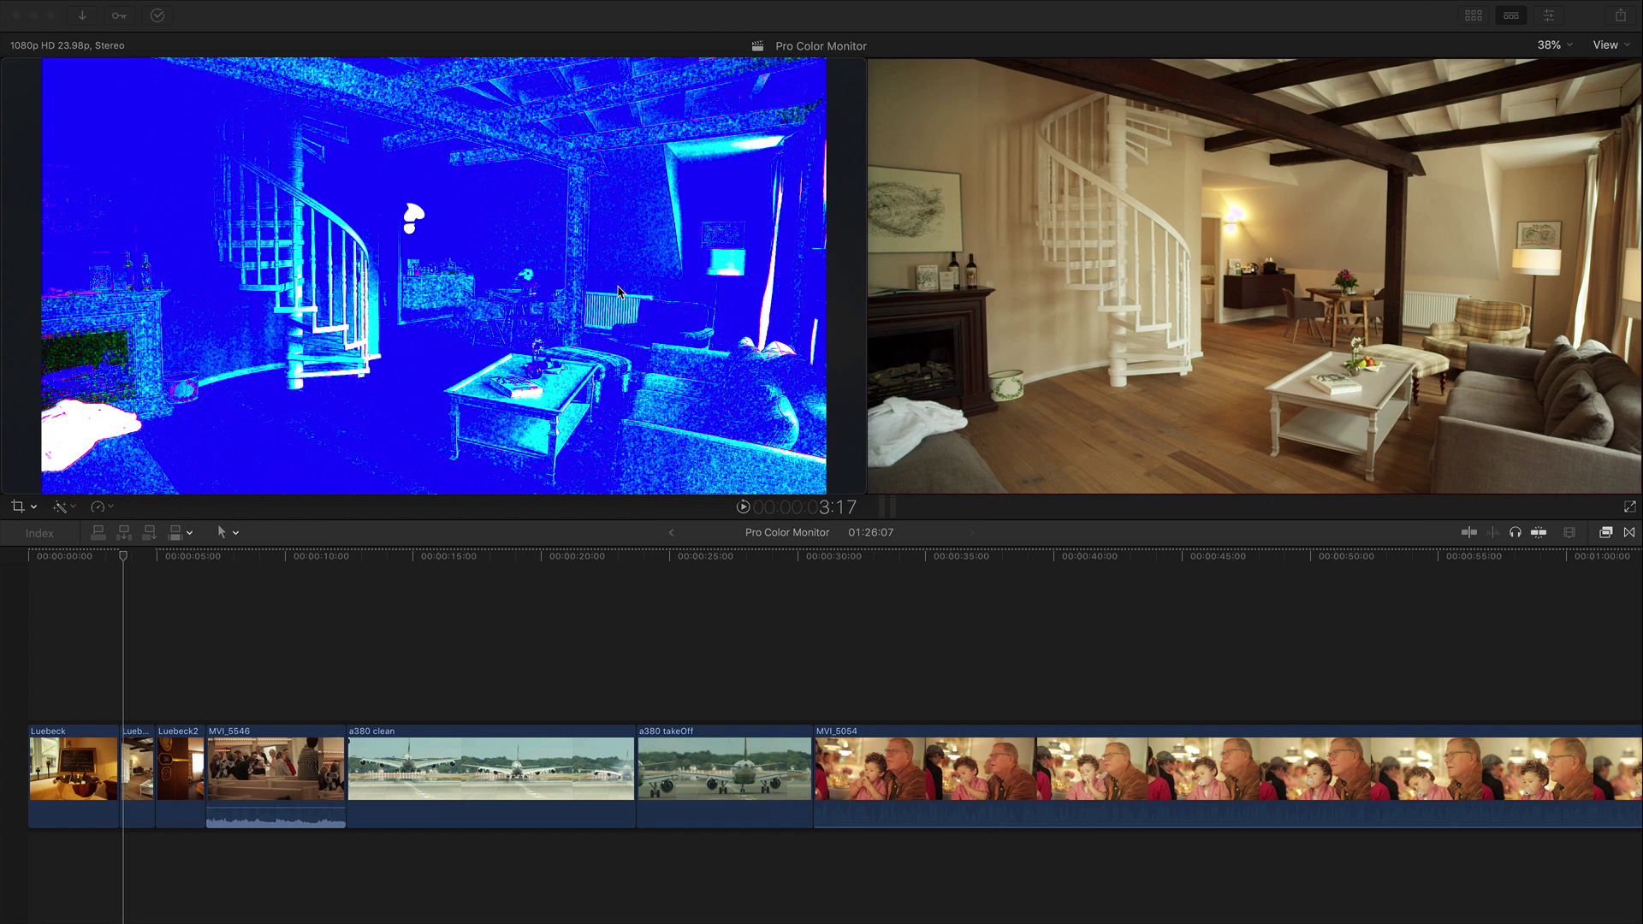
key("super+7")
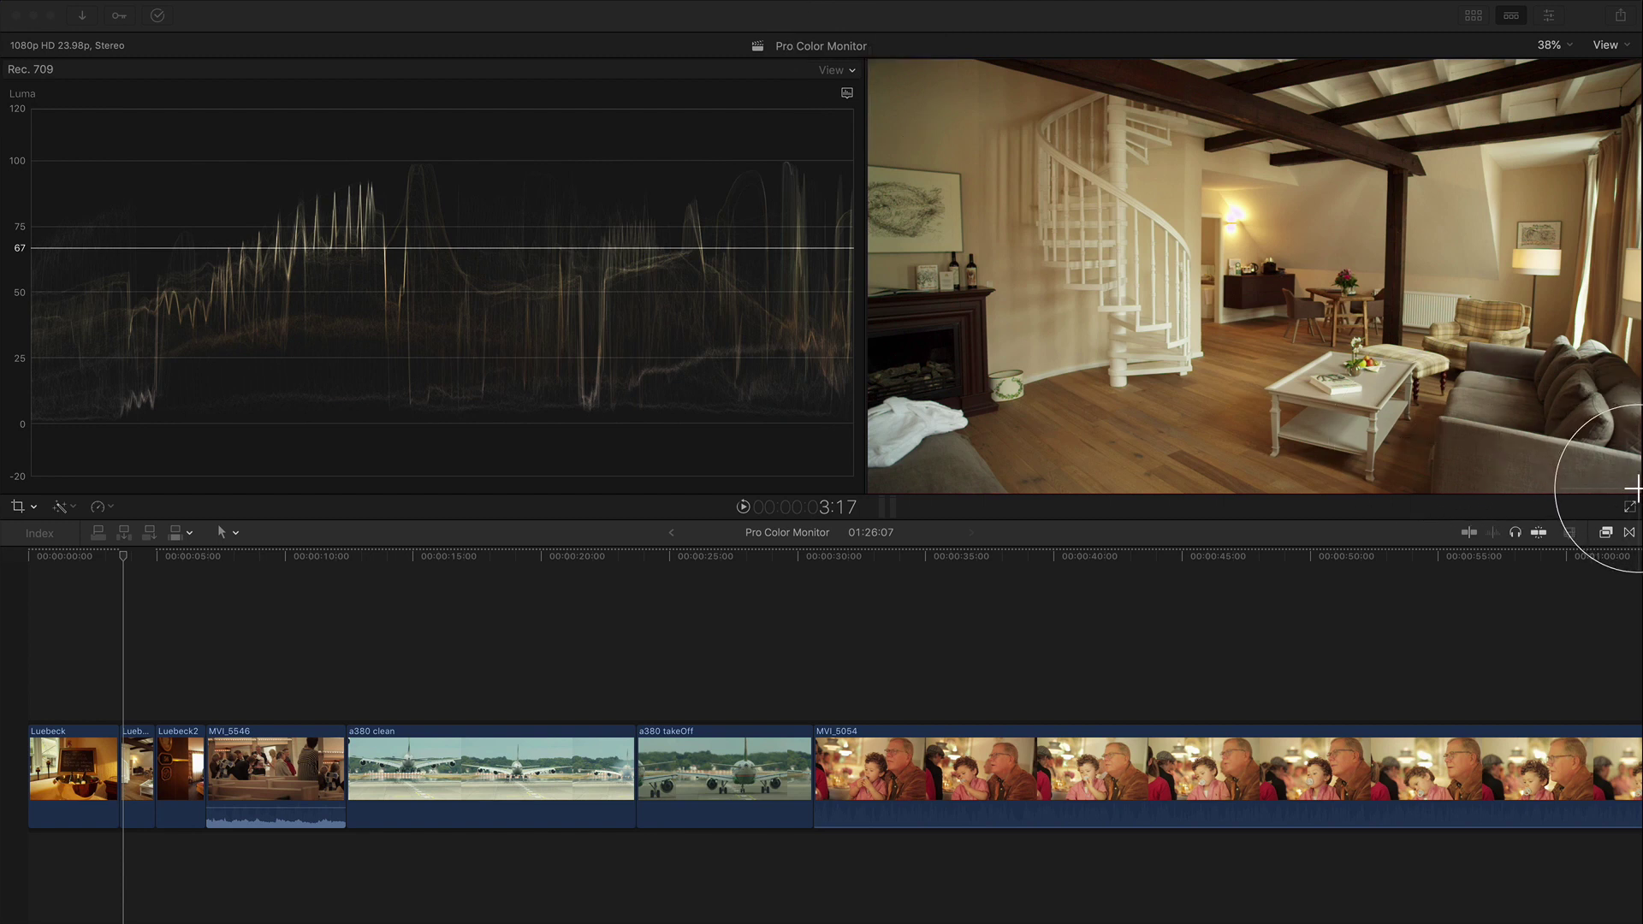
key("super+7")
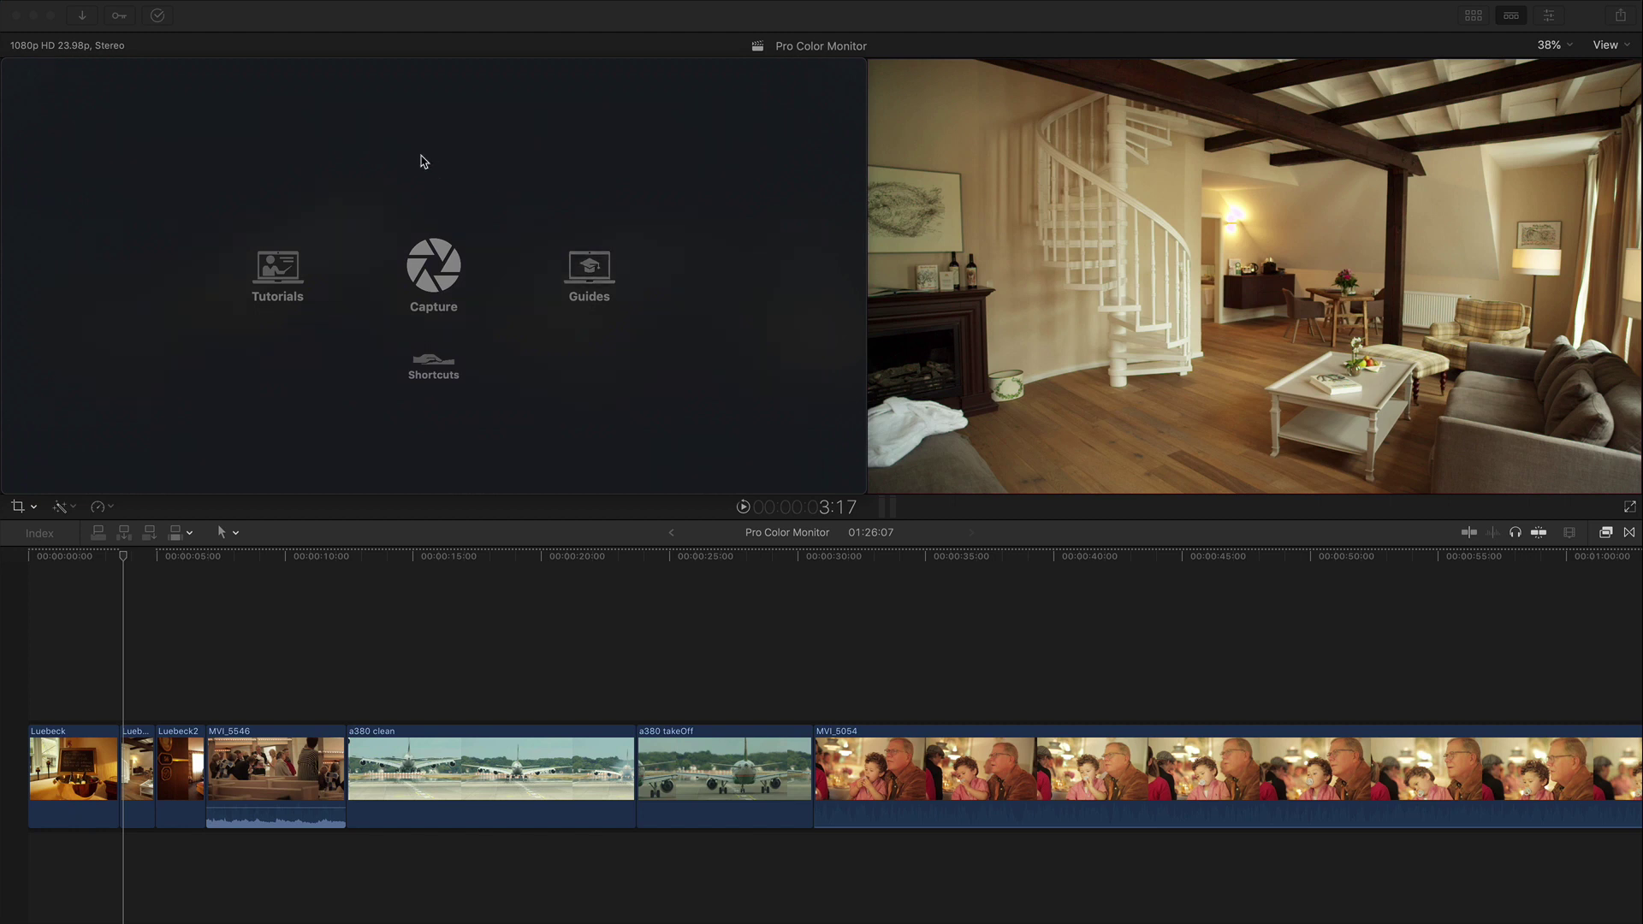
Move the monitor window off the waveform, narrow it, and recapture the room in false colour.
left_click_drag(423, 160, 1181, 164)
left_click_drag(781, 488, 869, 489)
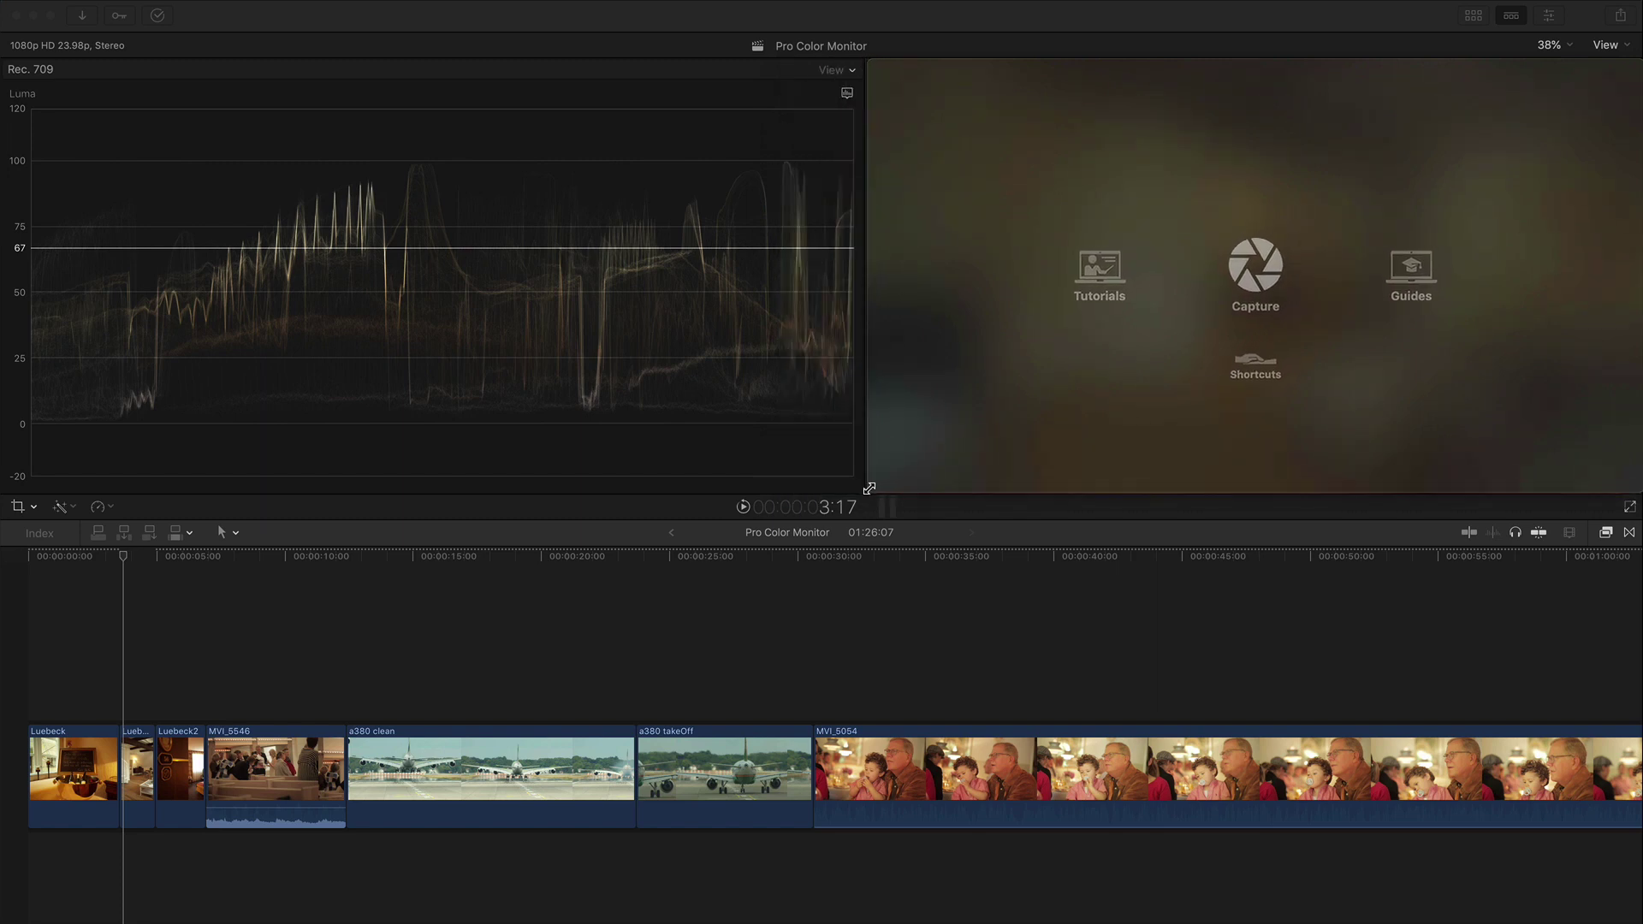
left_click(869, 489)
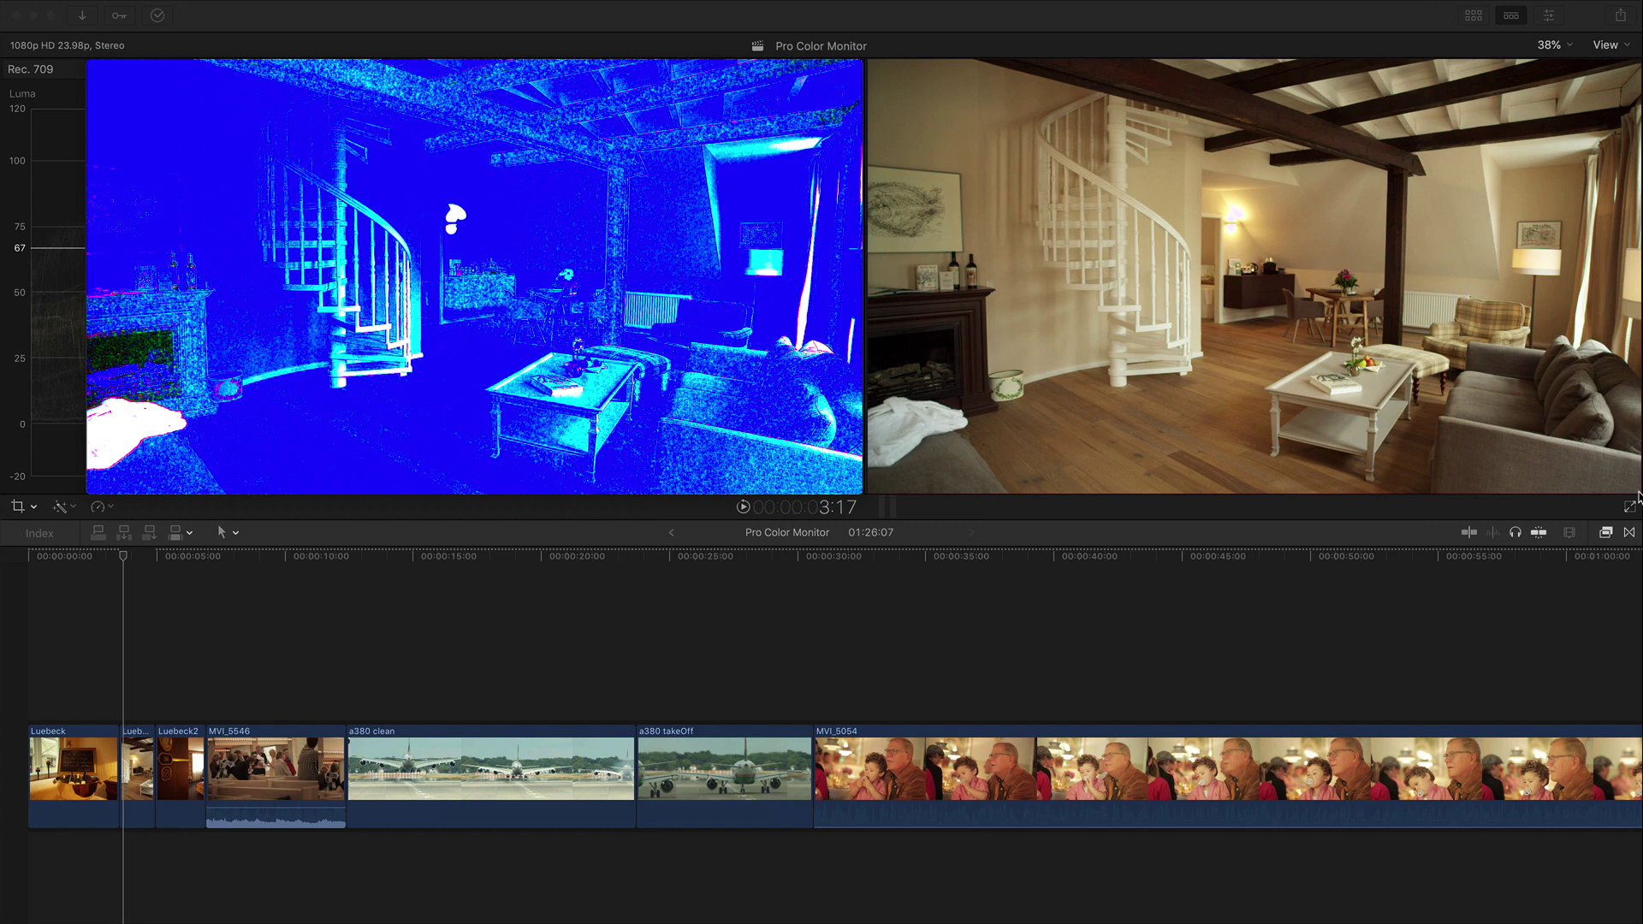
left_click(477, 262)
left_click(1325, 214)
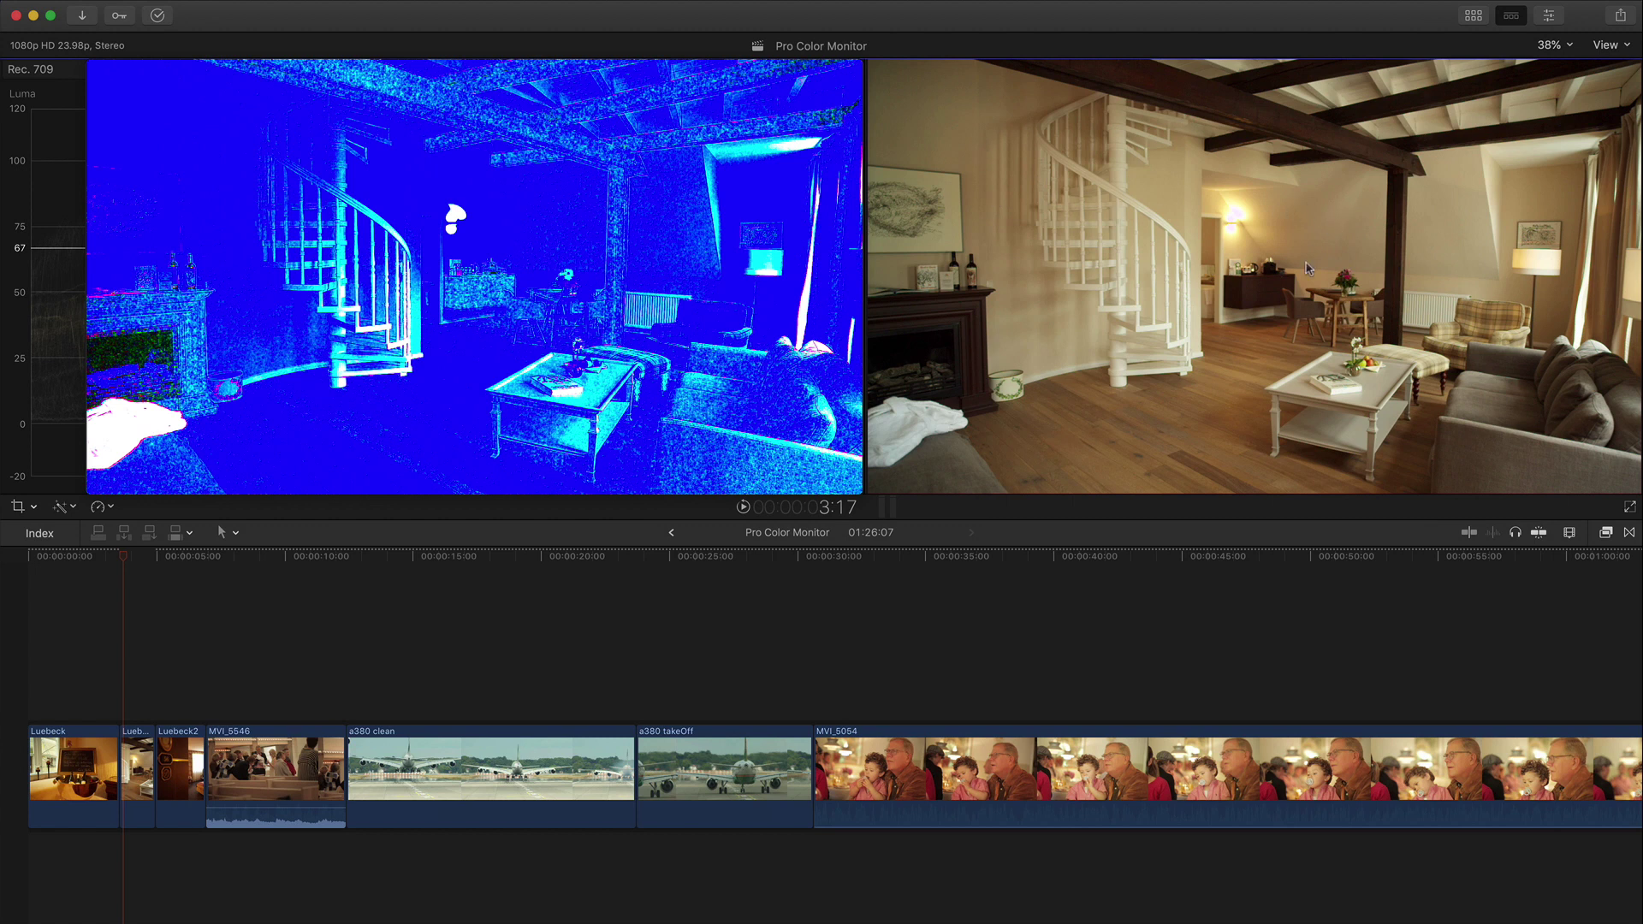
left_click(560, 159)
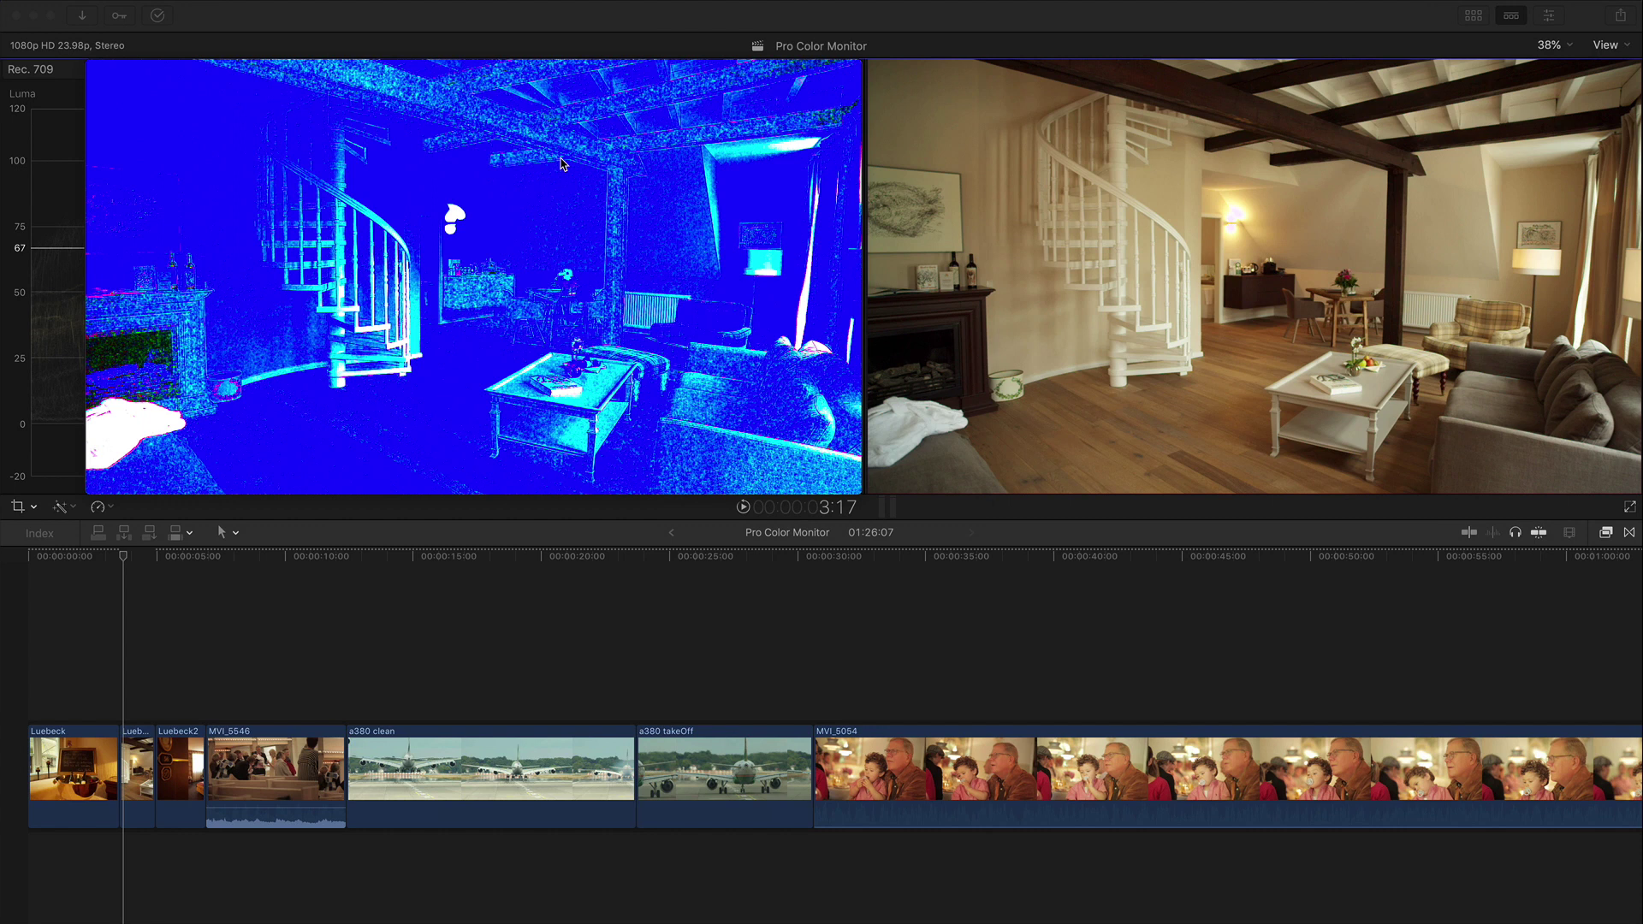
Switch the captured living-room frame from blue false colour back to normal colours.
left_click(562, 163)
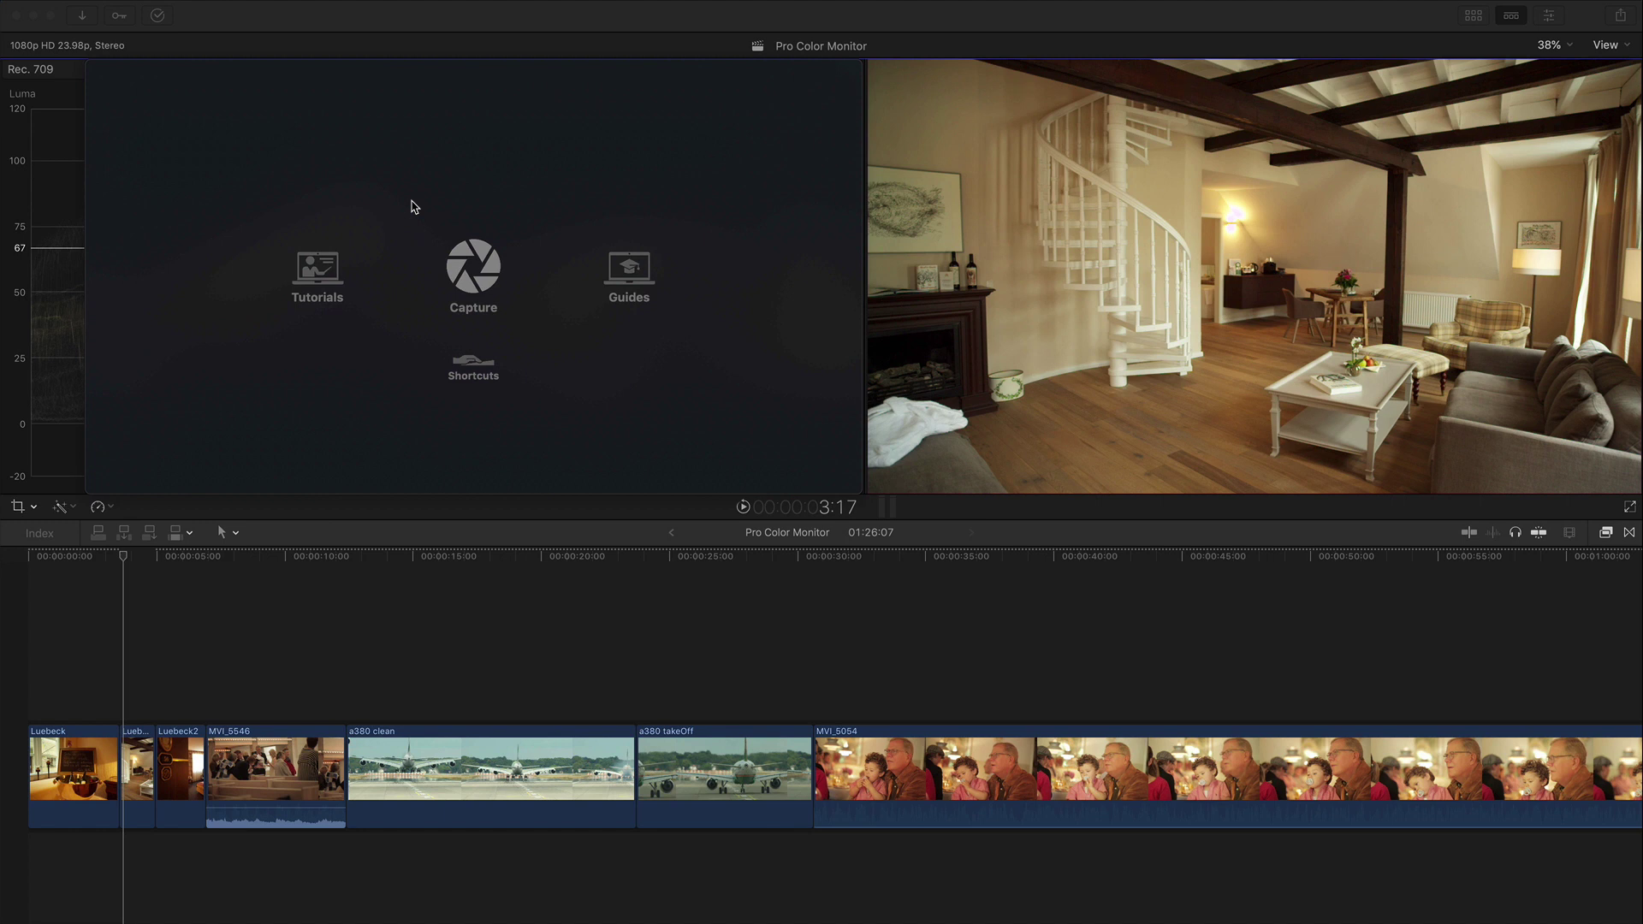
Bring up the welcome overlay with its Tutorials, Capture, Guides and Shortcuts icons.
left_click(489, 249)
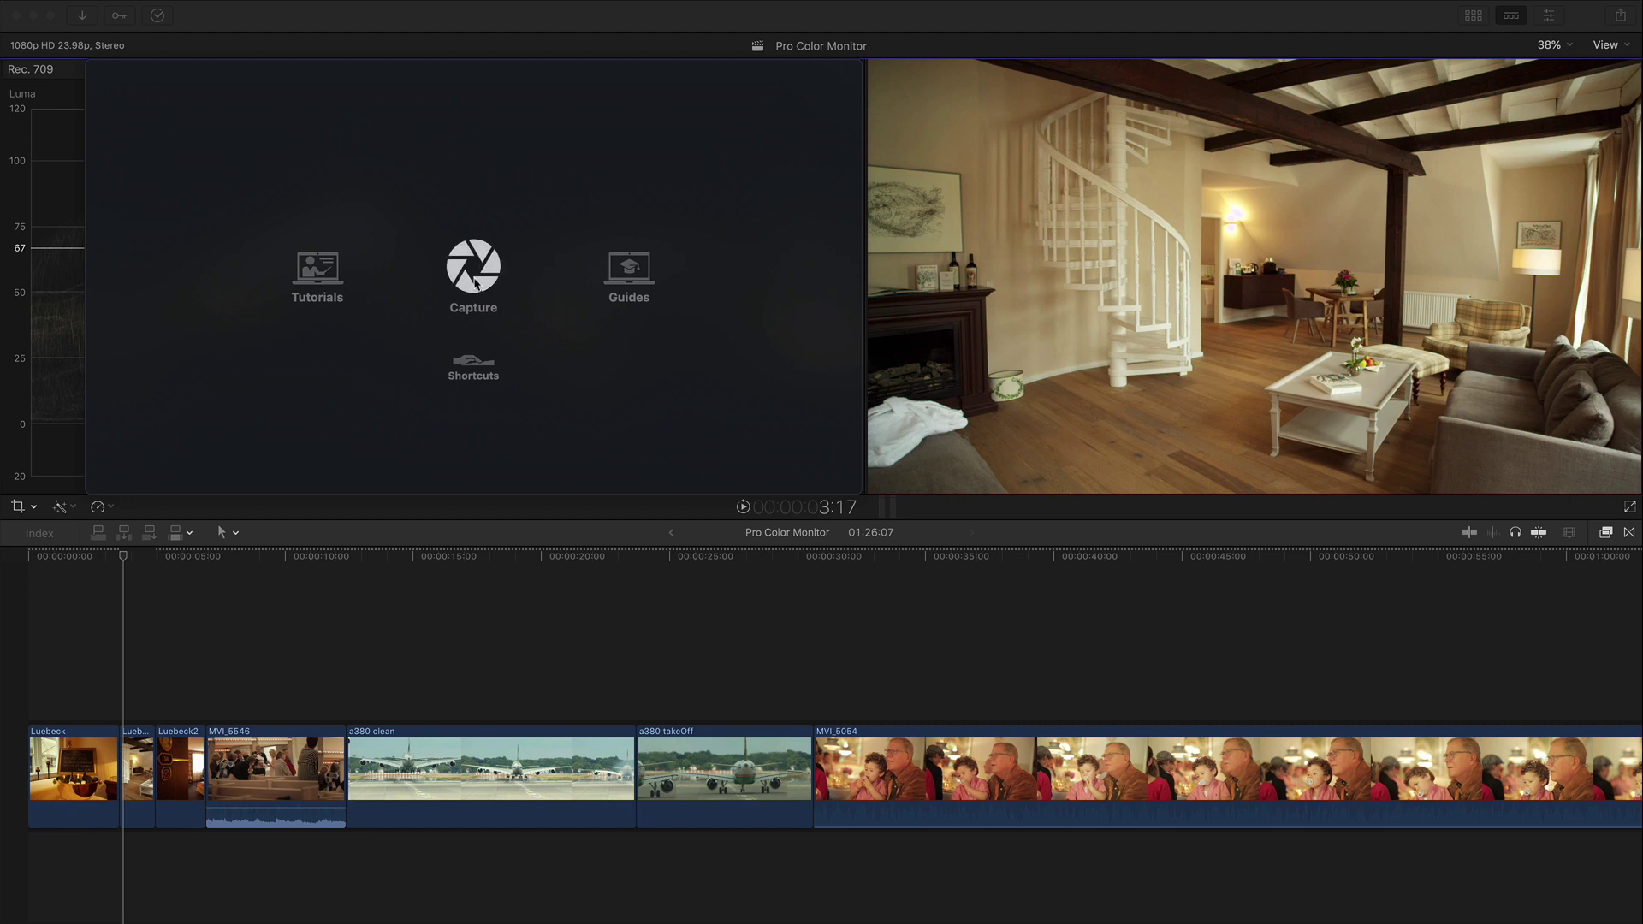
Capture the area around the coffee-table book and compare its false-colour and normal views.
left_click(475, 282)
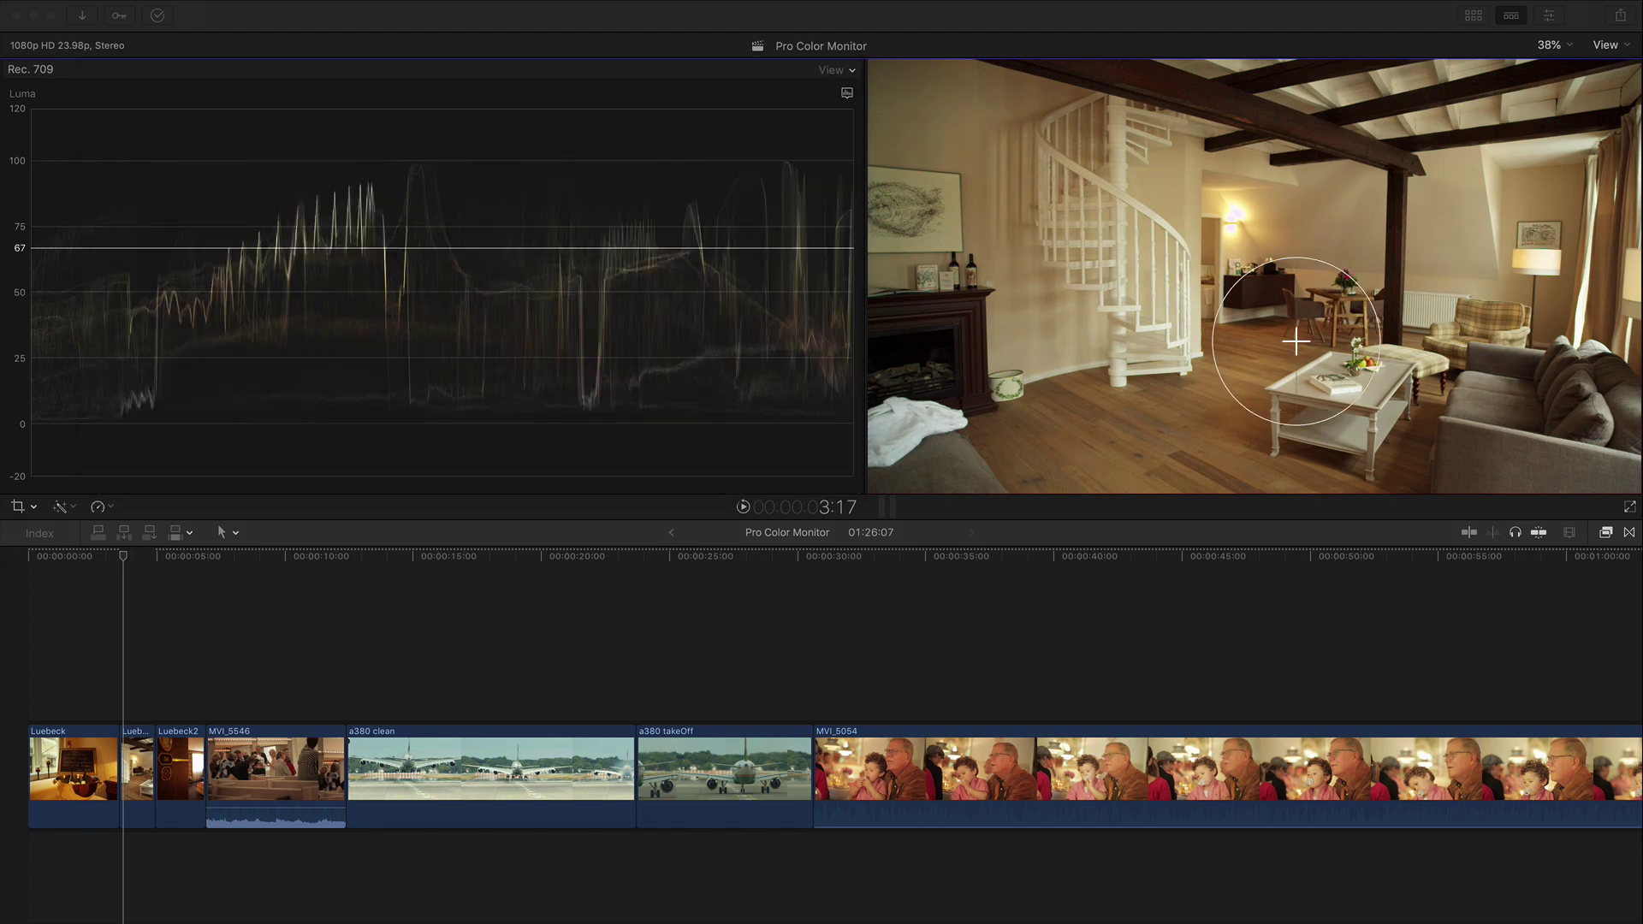
left_click(1304, 361)
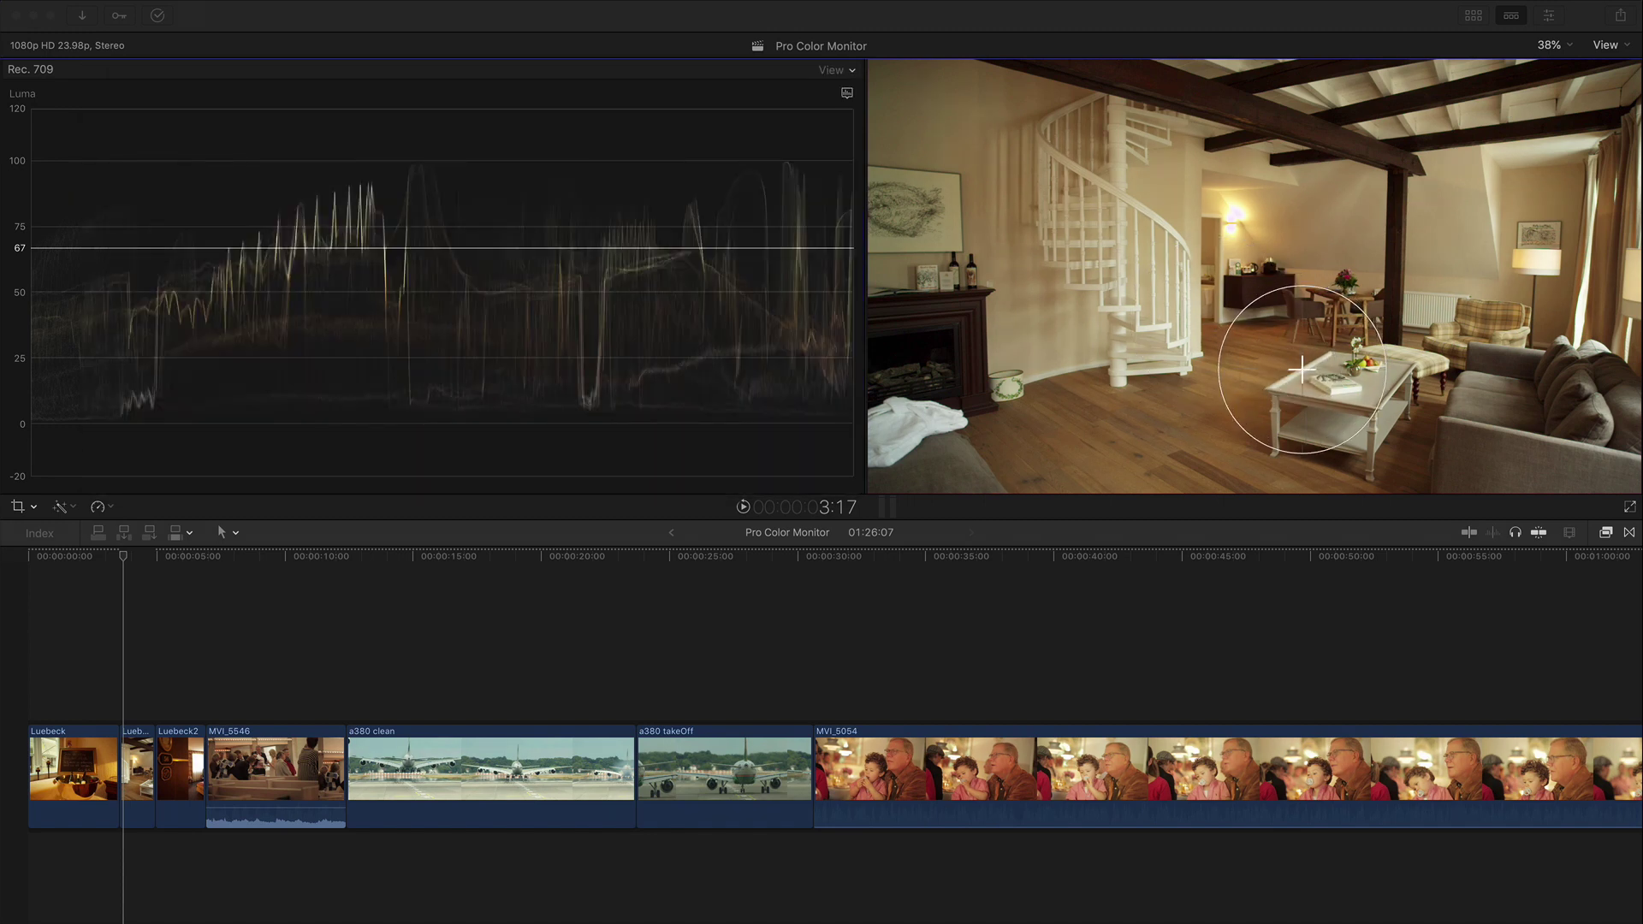
left_click(1367, 407)
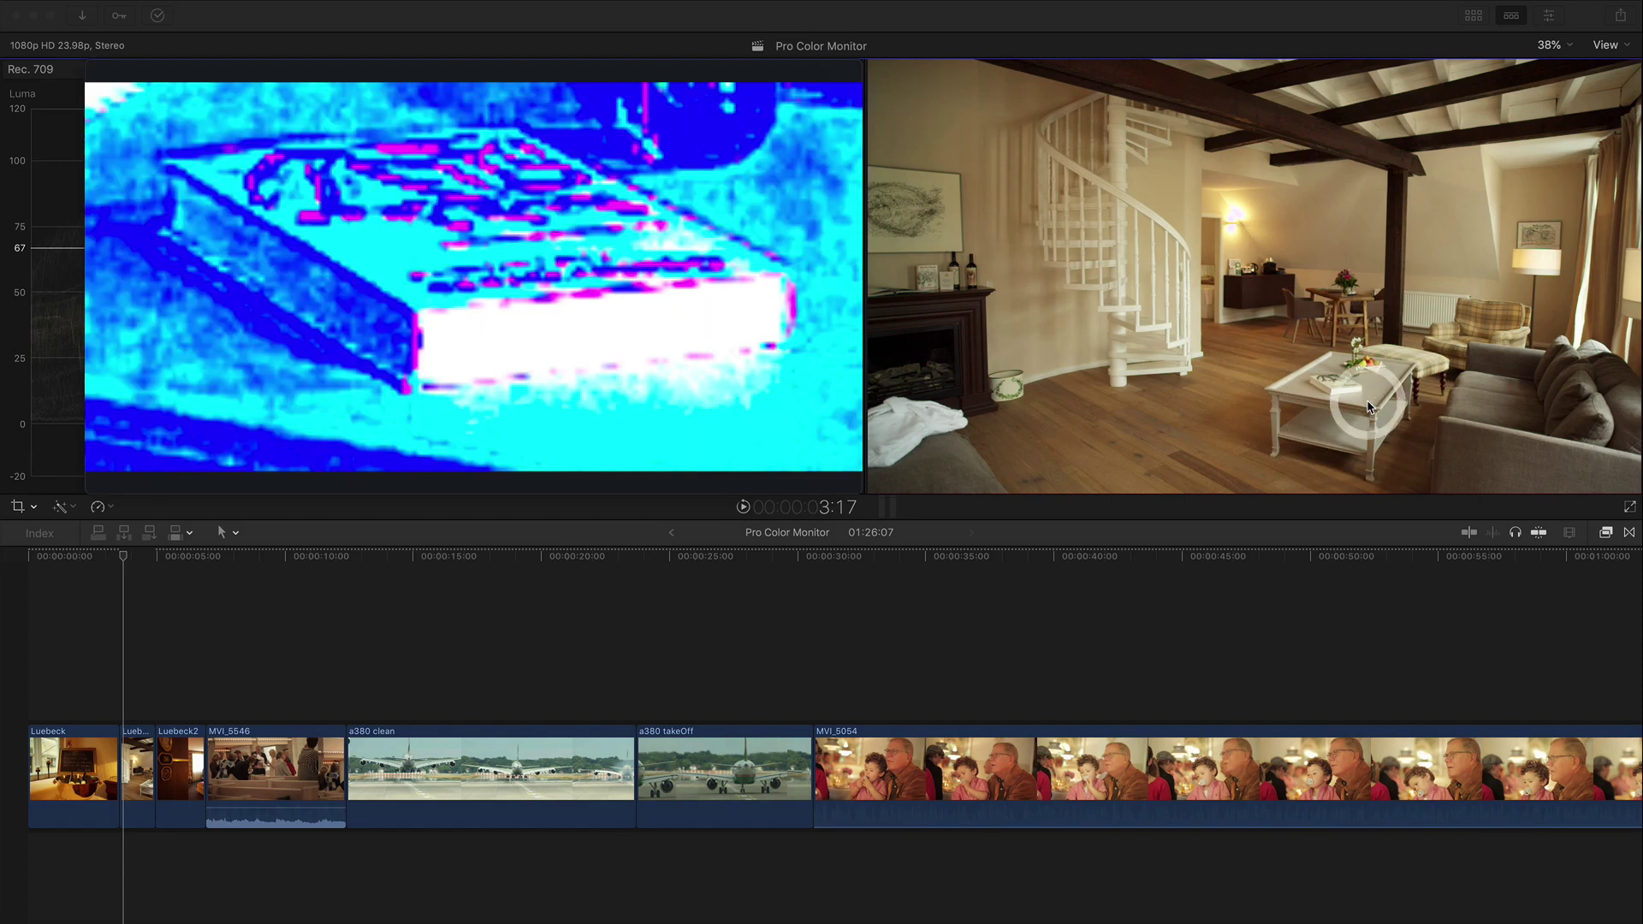
left_click(703, 266)
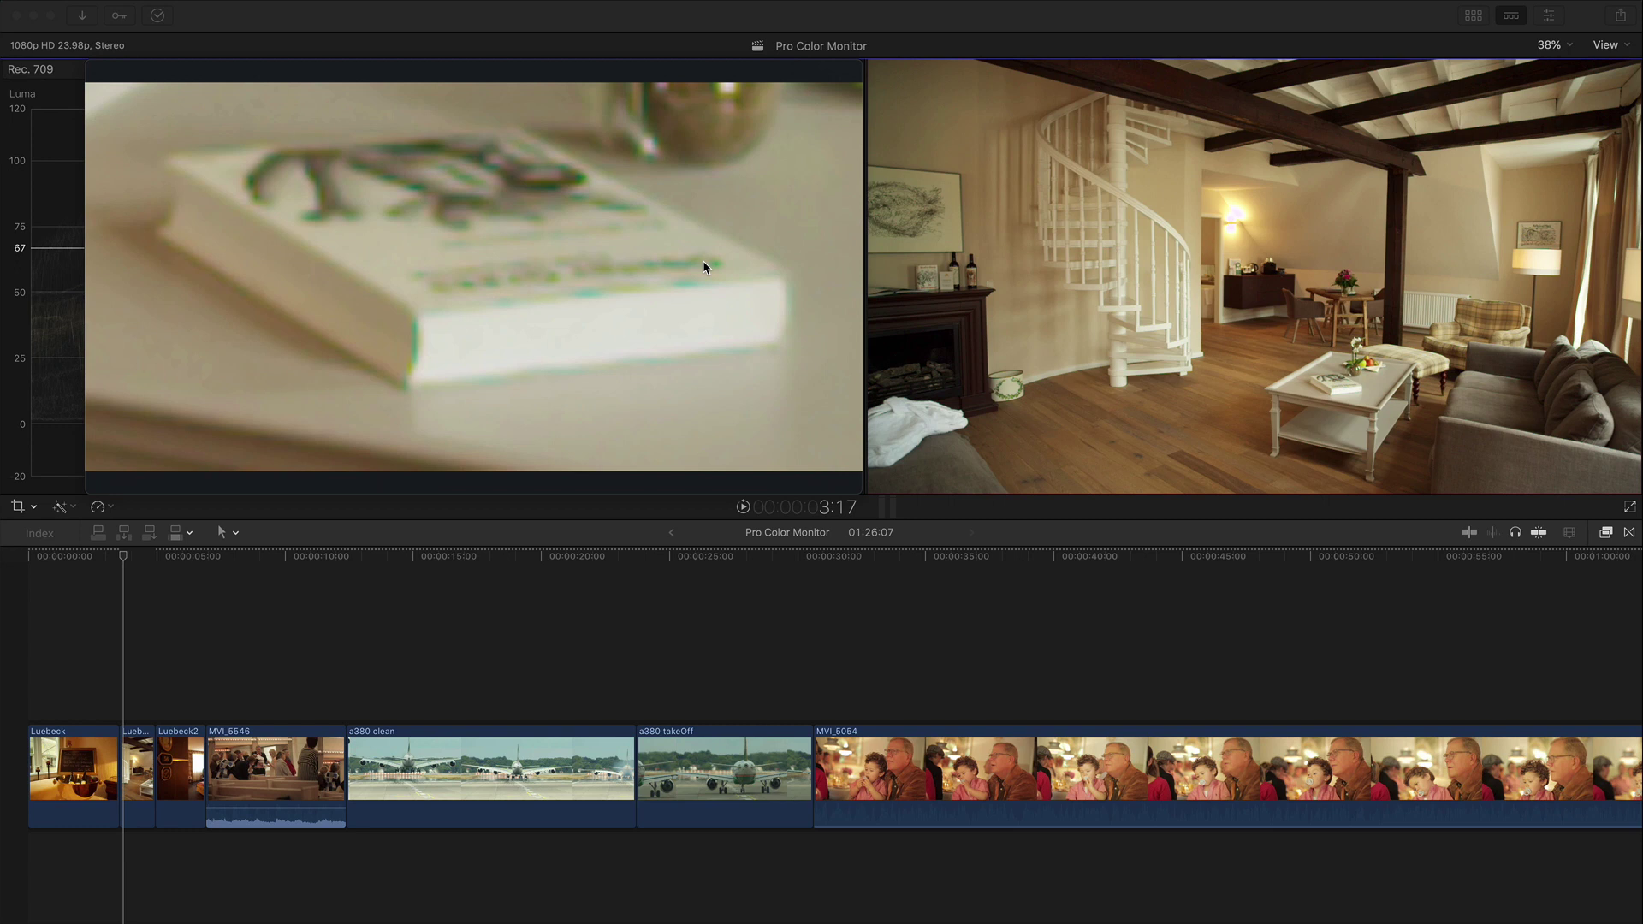
left_click(703, 266)
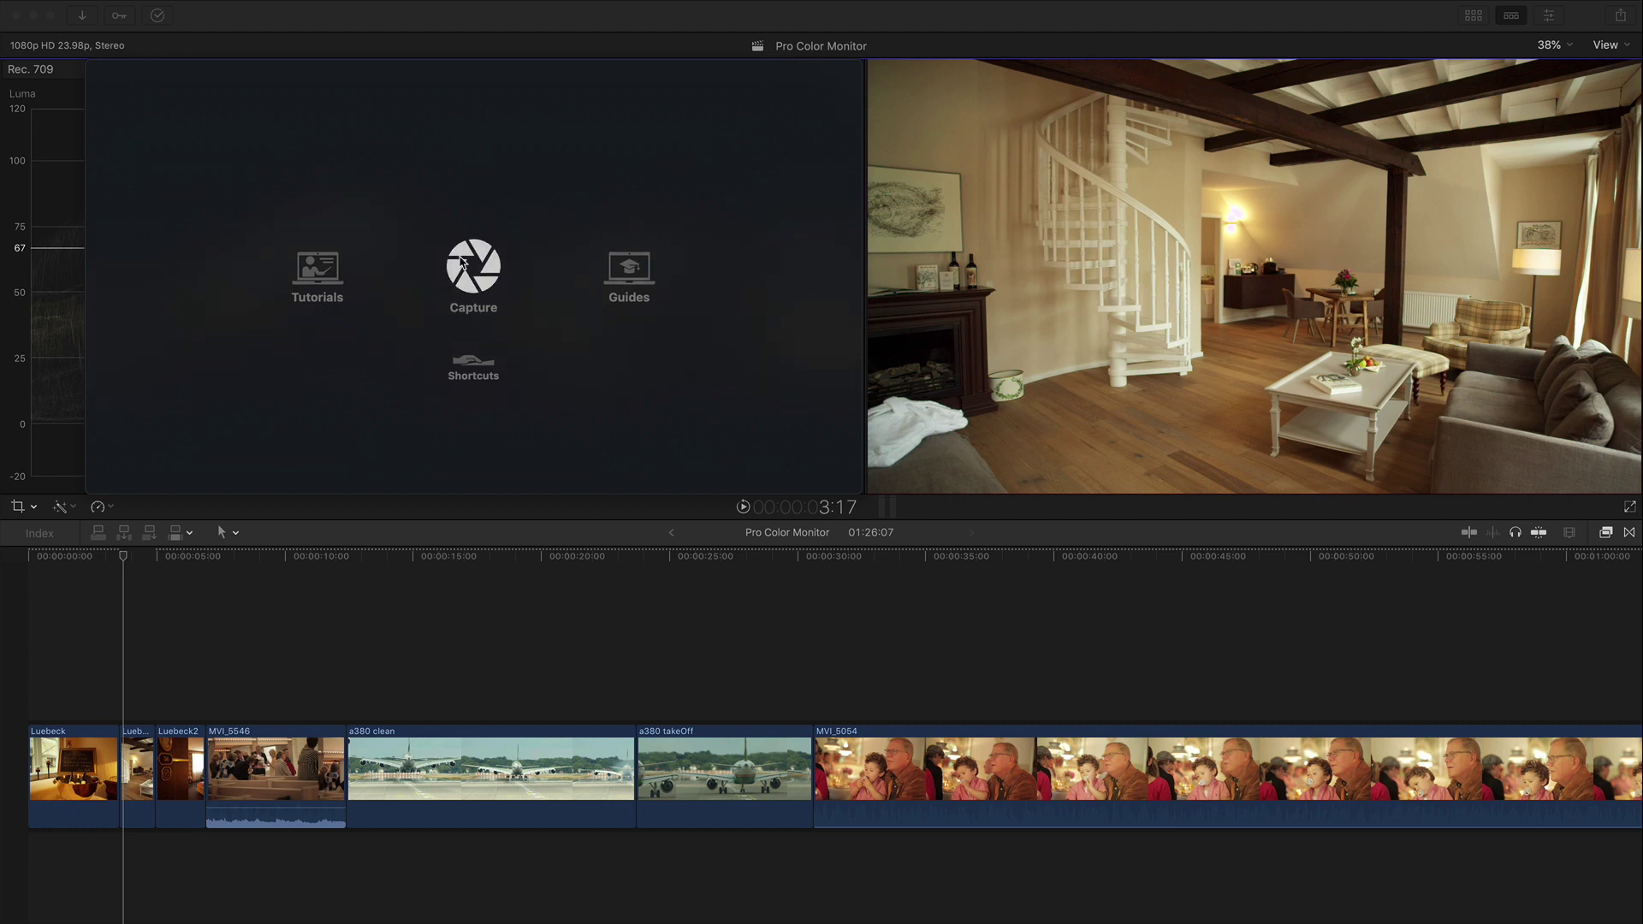
Recapture the whole viewer frame in false colour and shrink it to a small inset.
left_click(462, 261)
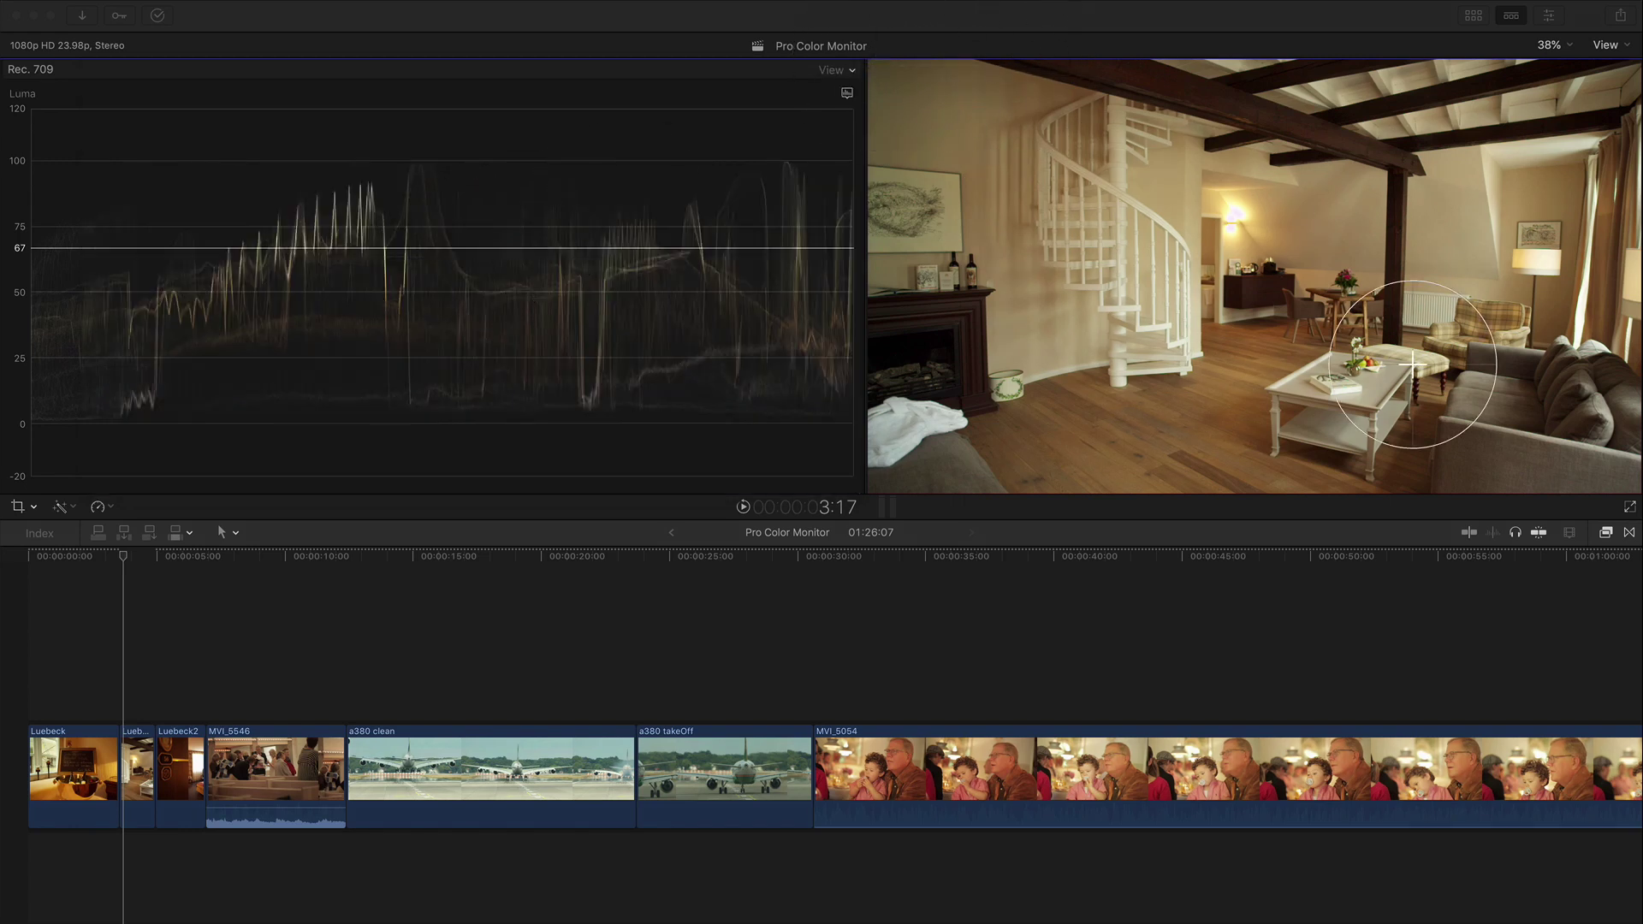
left_click(1633, 483)
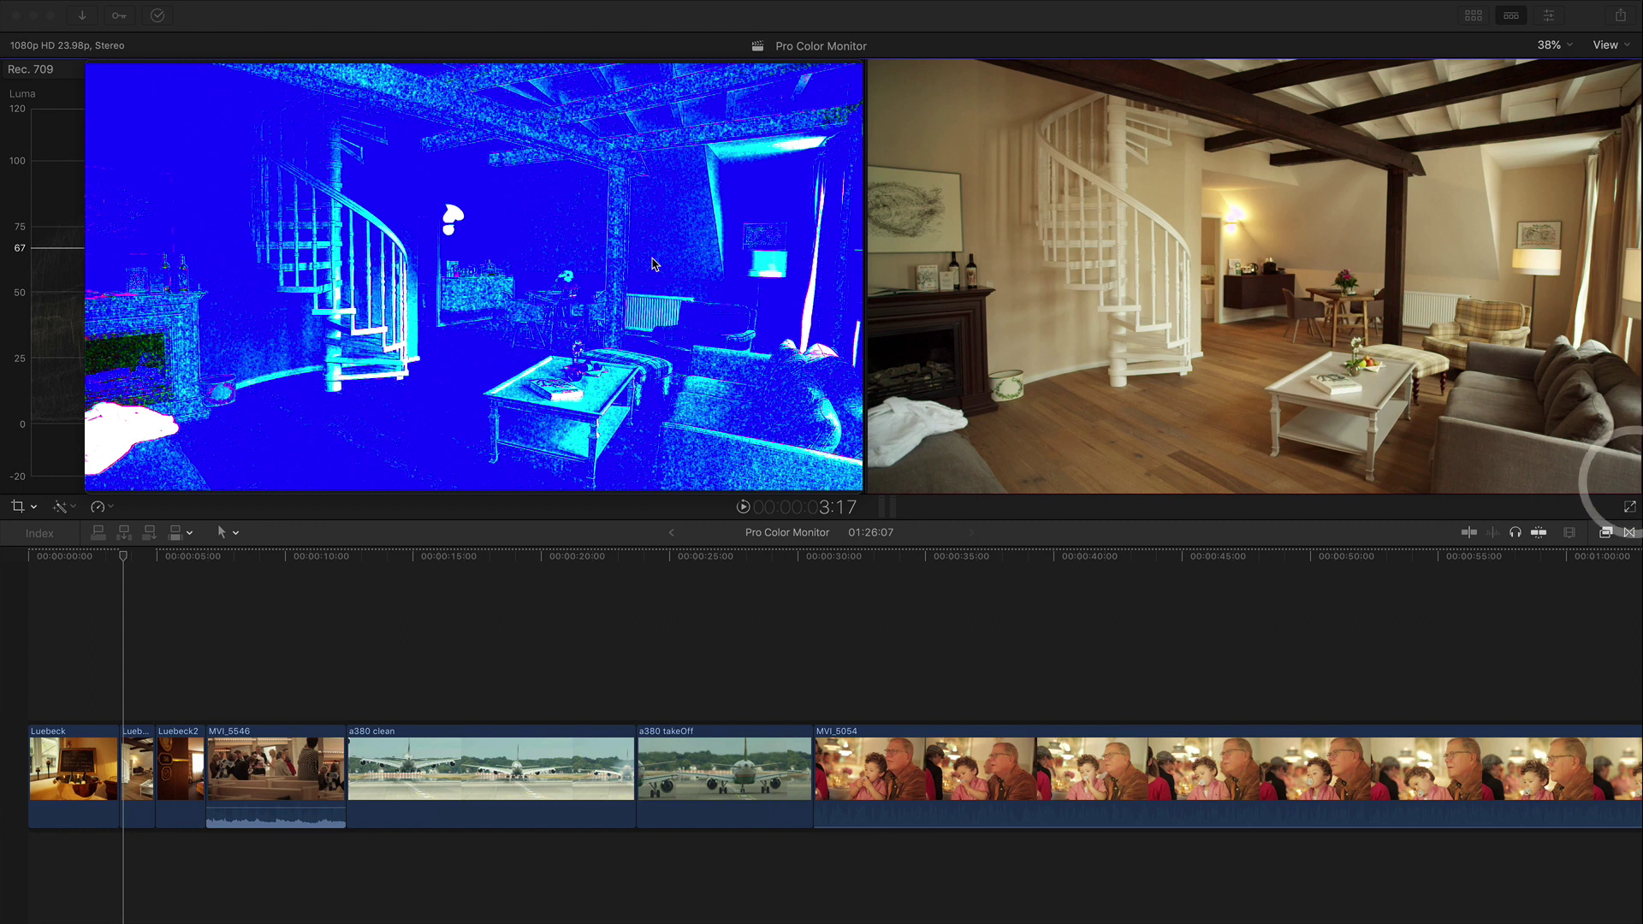
left_click_drag(864, 496, 555, 308)
left_click_drag(344, 200, 482, 357)
Move the inset up over the luma waveform and show the keyboard shortcuts list.
left_click(481, 357)
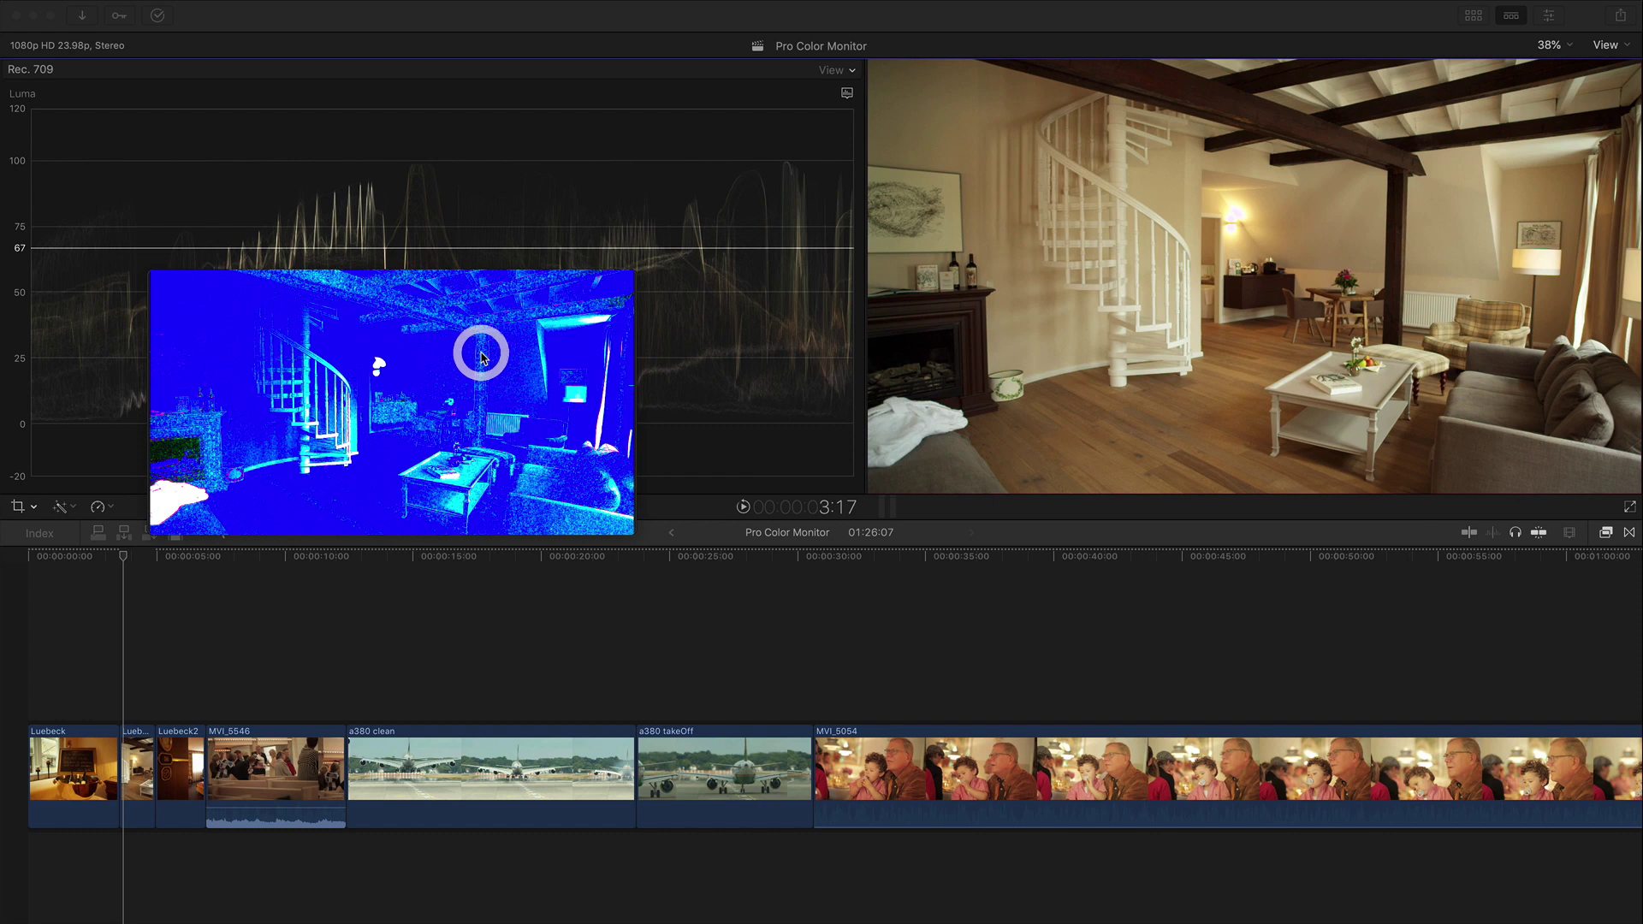
left_click_drag(481, 358, 442, 231)
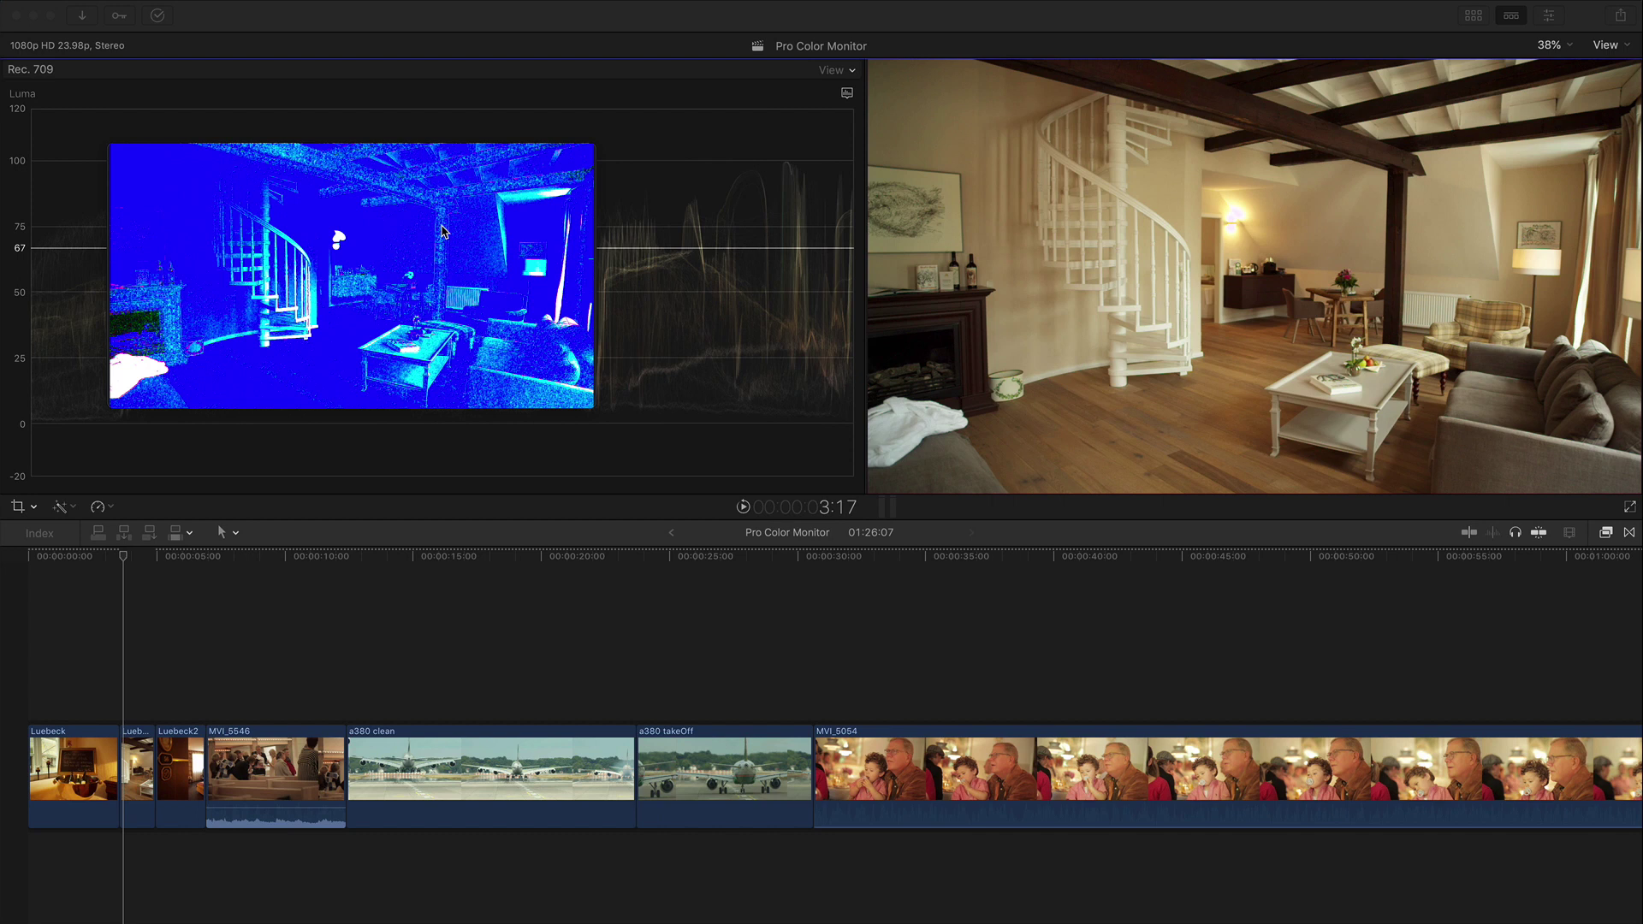
key("shift+slash")
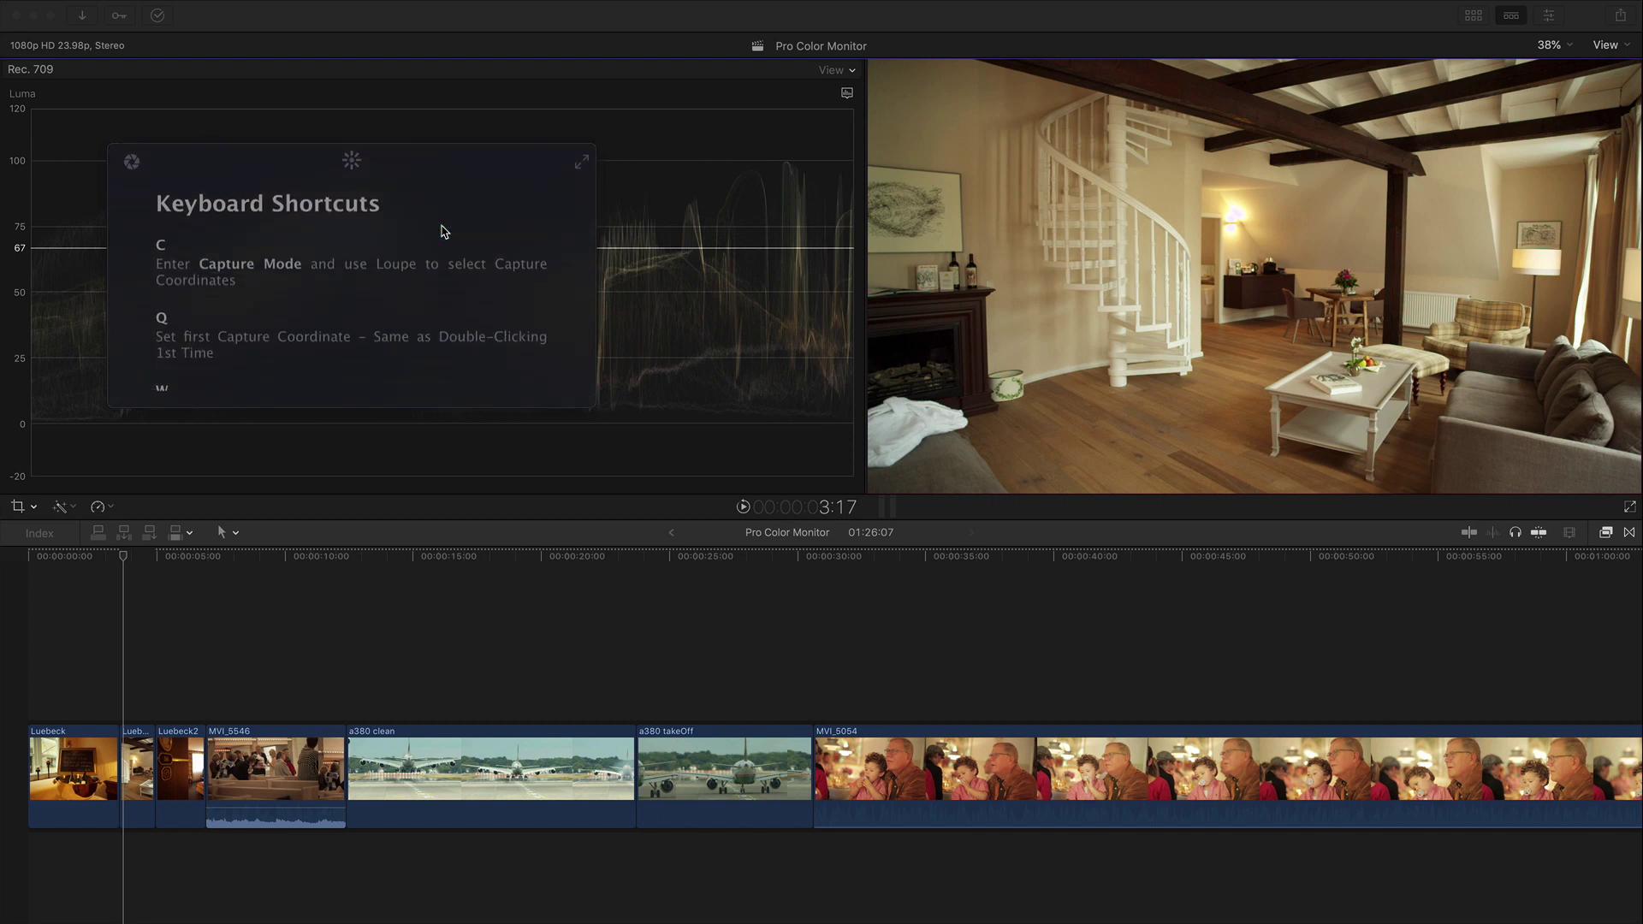
scroll(444, 232, "down", 5)
scroll(444, 232, "up", 5)
key("shift+slash")
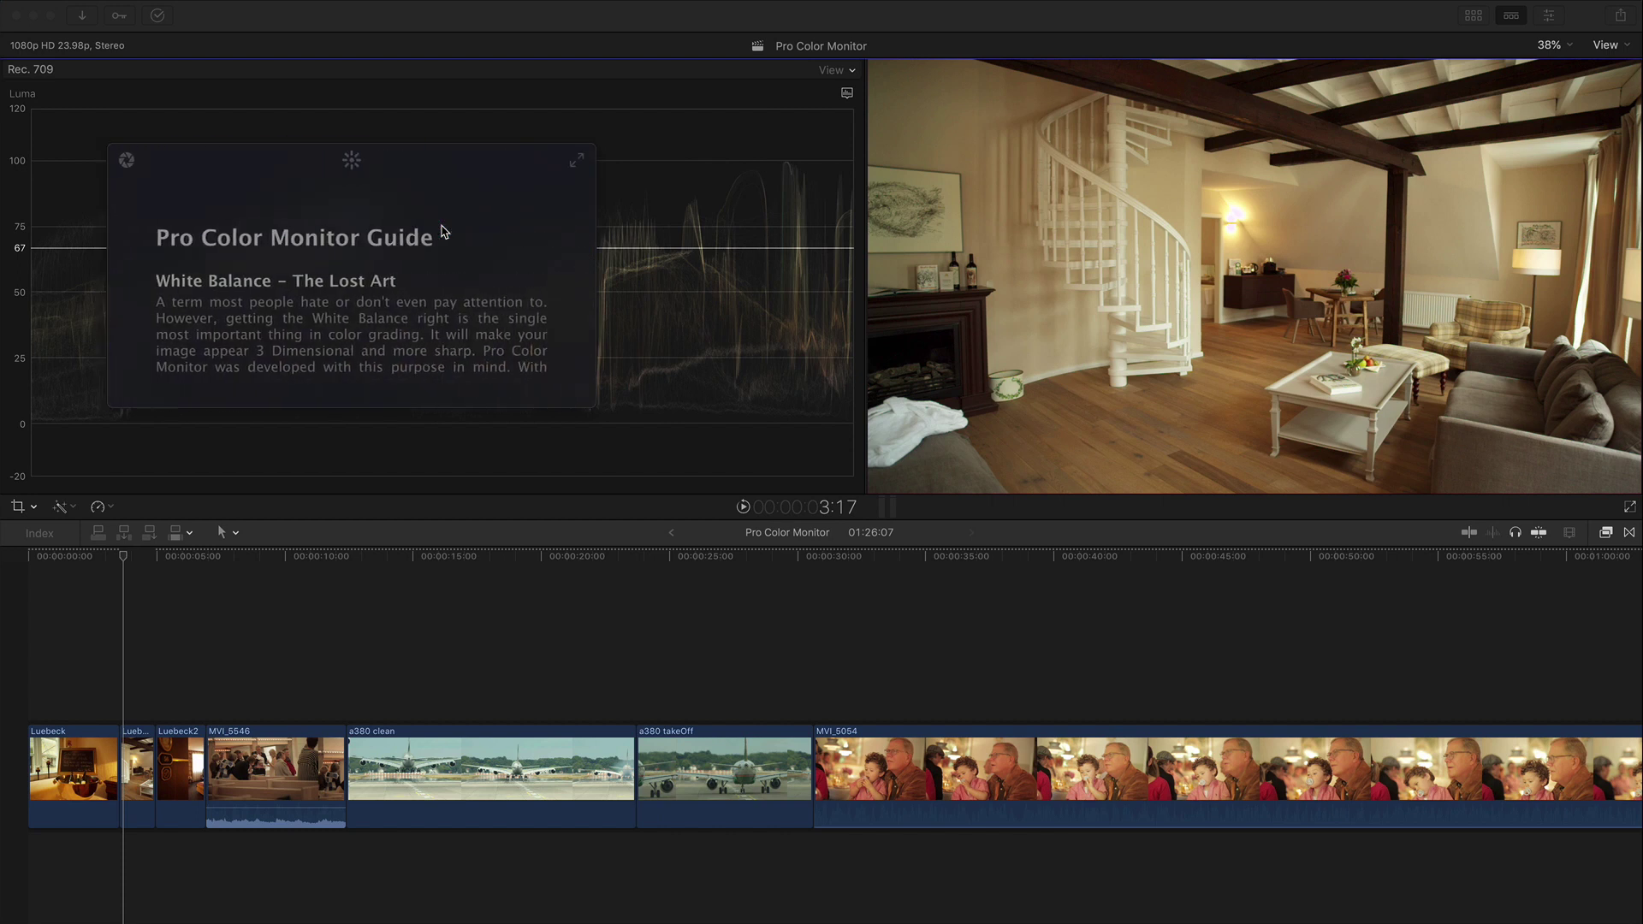
scroll(443, 231, "down", 5)
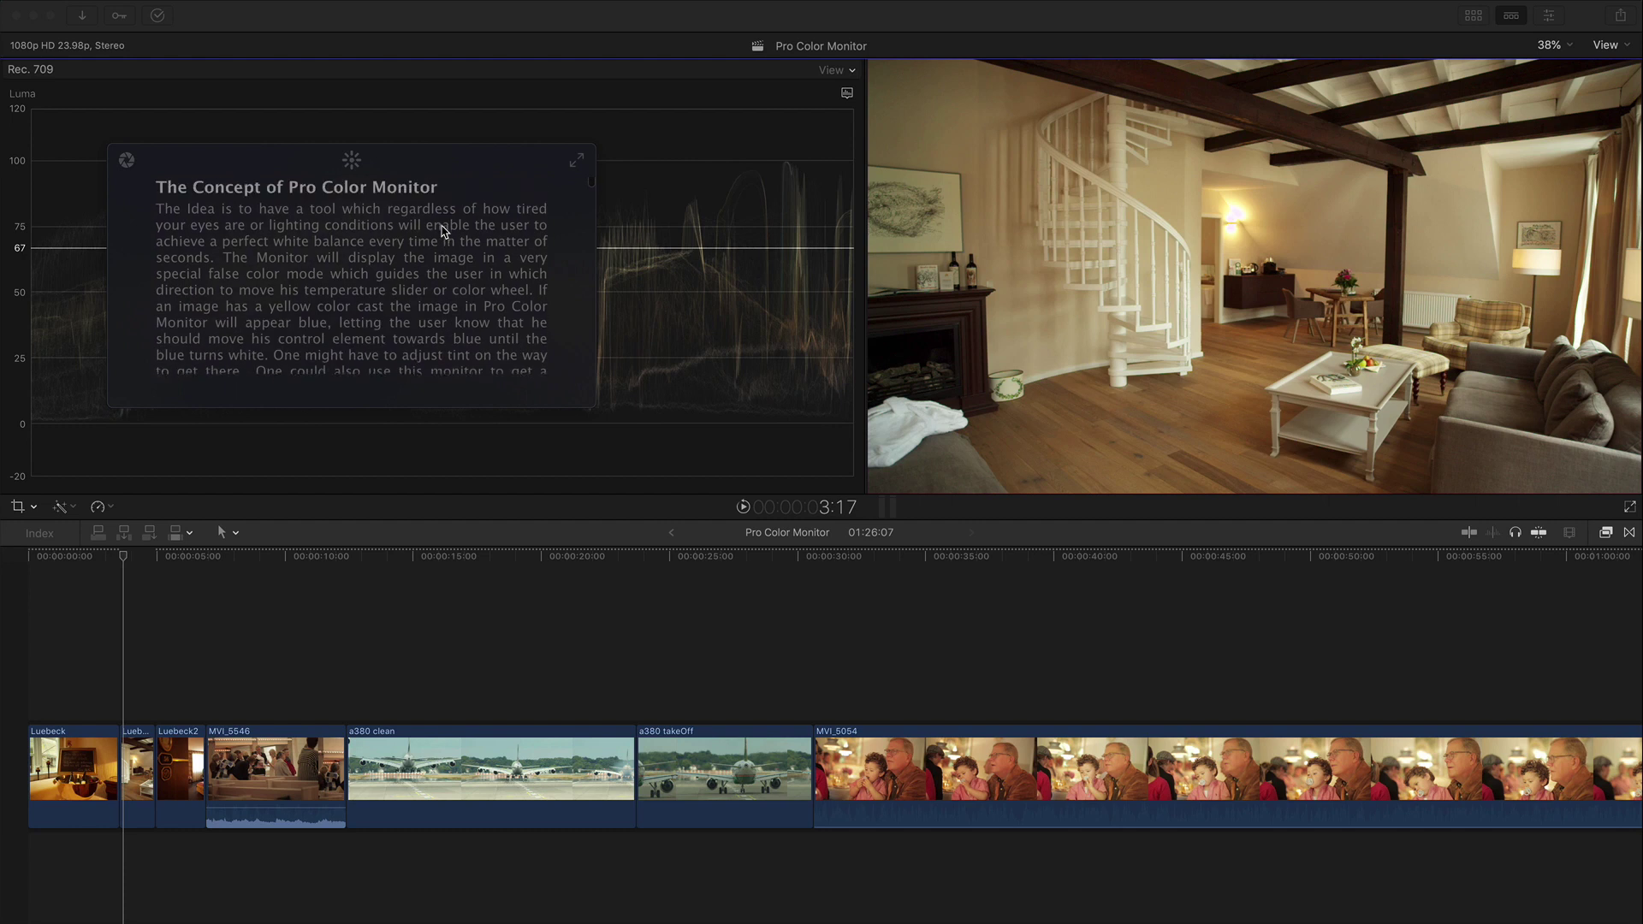
scroll(443, 231, "down", 5)
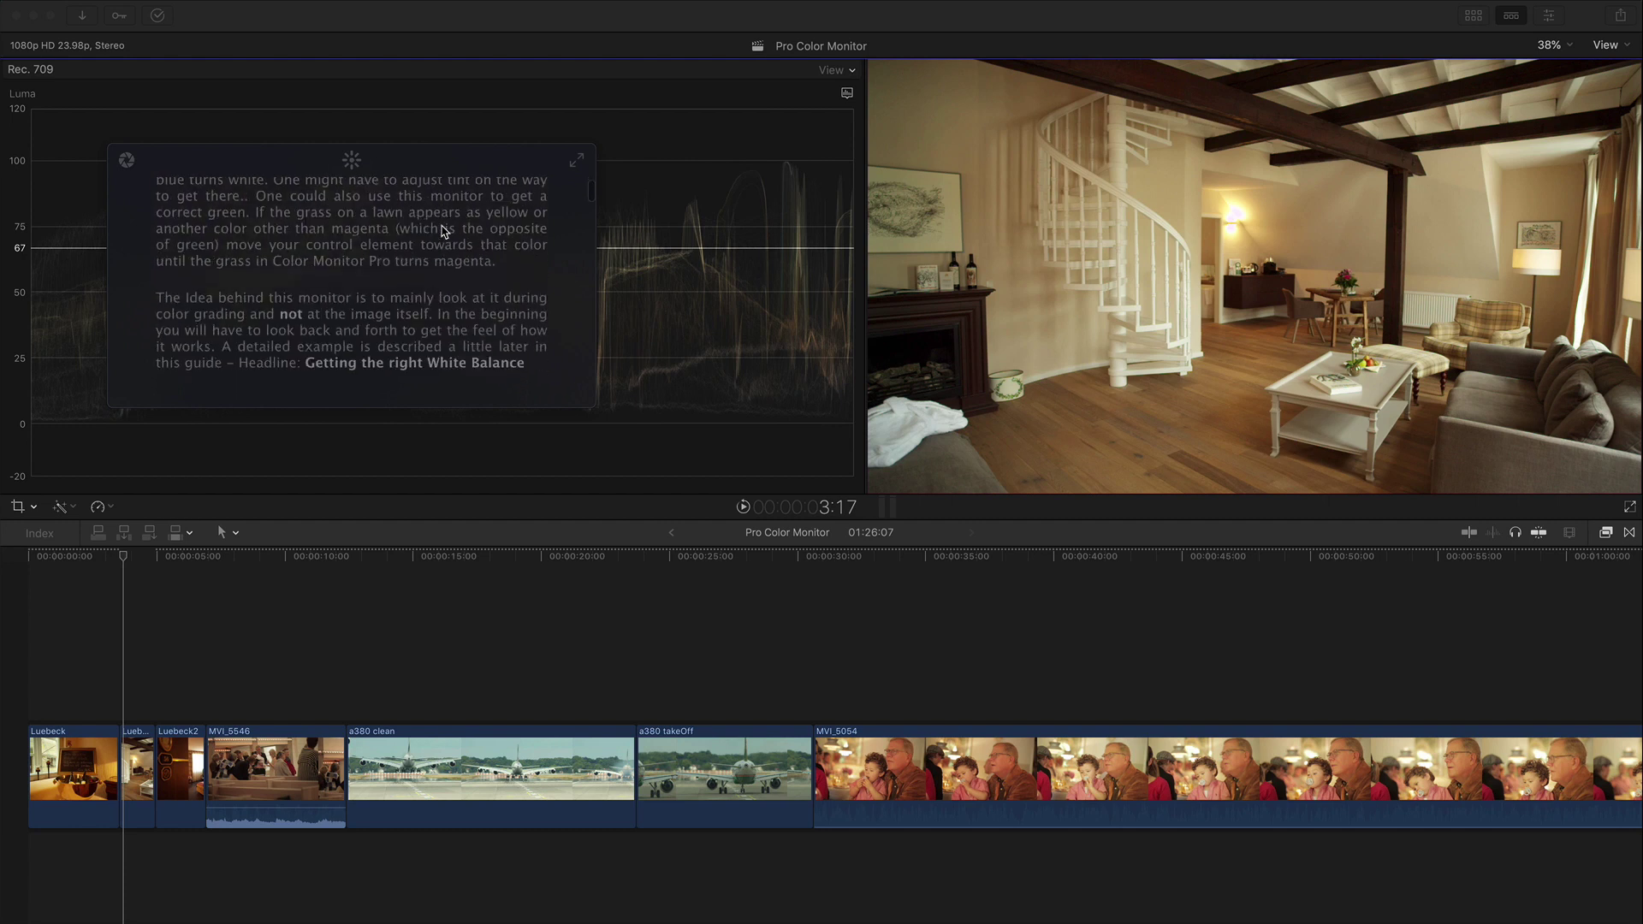
scroll(443, 231, "down", 1)
scroll(443, 231, "left", 3)
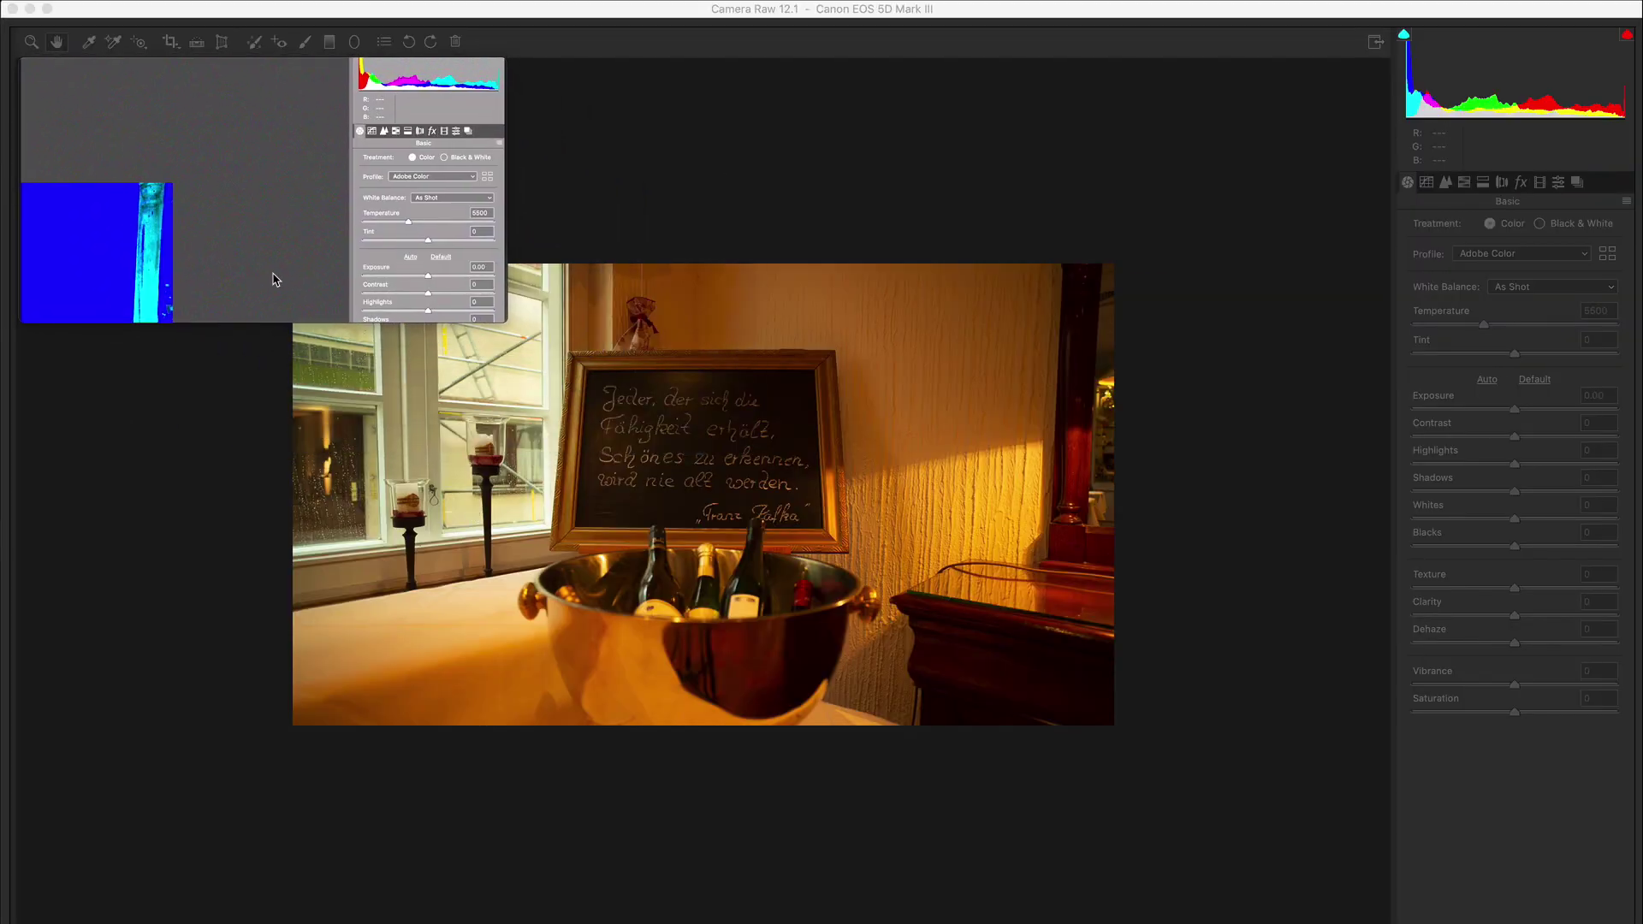
Capture the wine-bucket photo in Camera Raw as a blue false-colour inset.
left_click(275, 280)
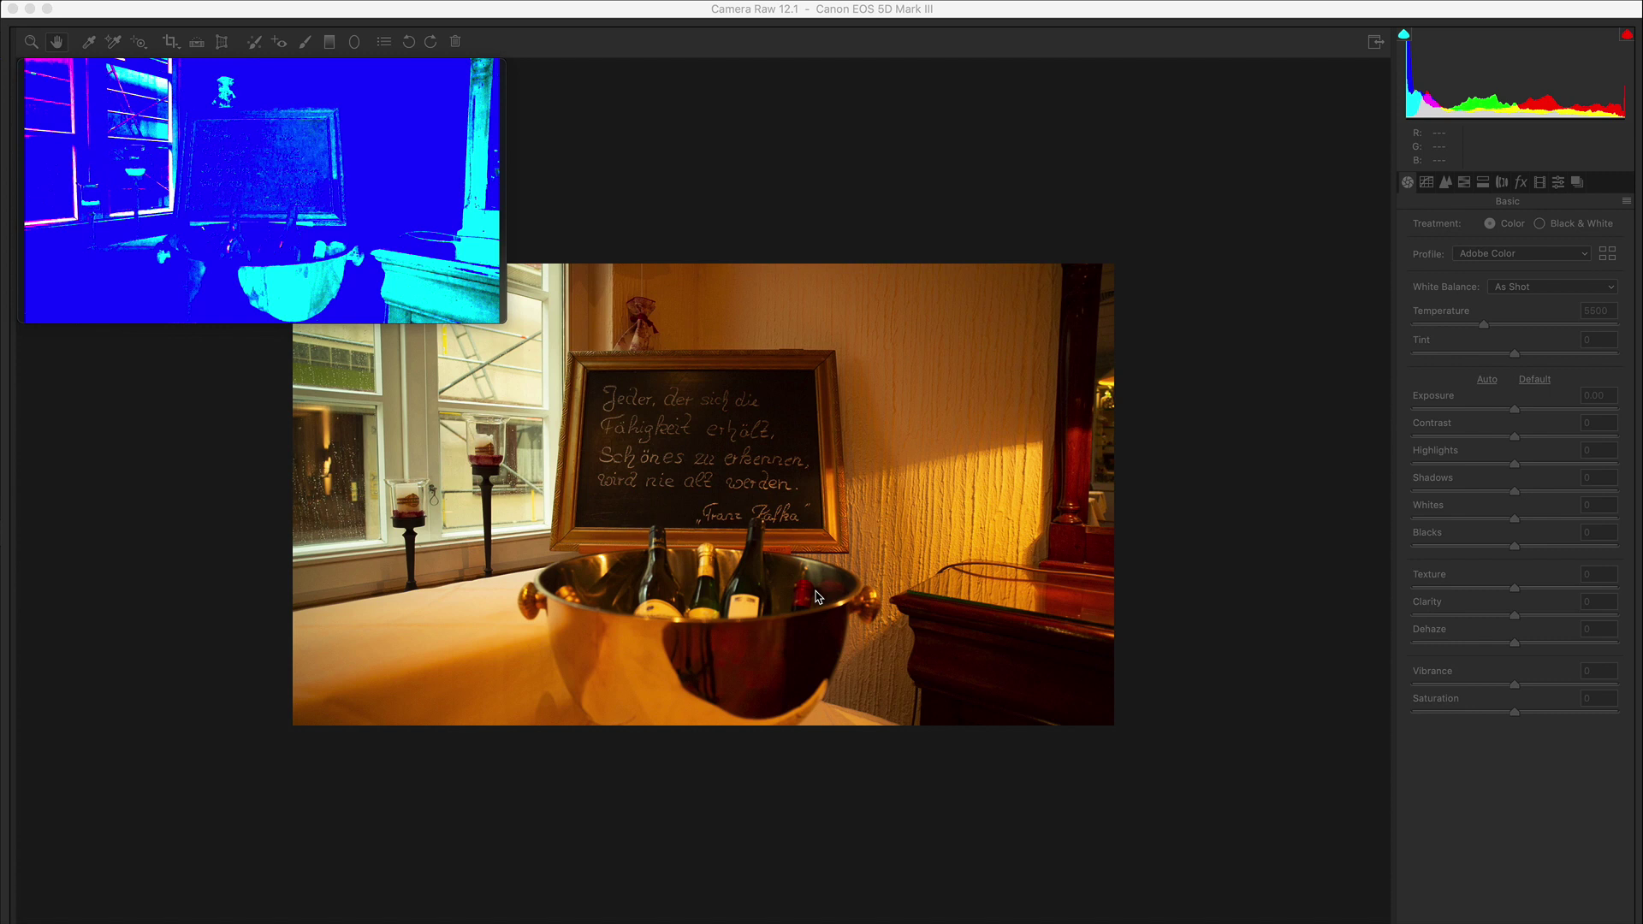
Back in Final Cut Pro, replace the old capture with a blue false-colour inset of the whole viewer.
key("super+Tab")
key("super+Tab")
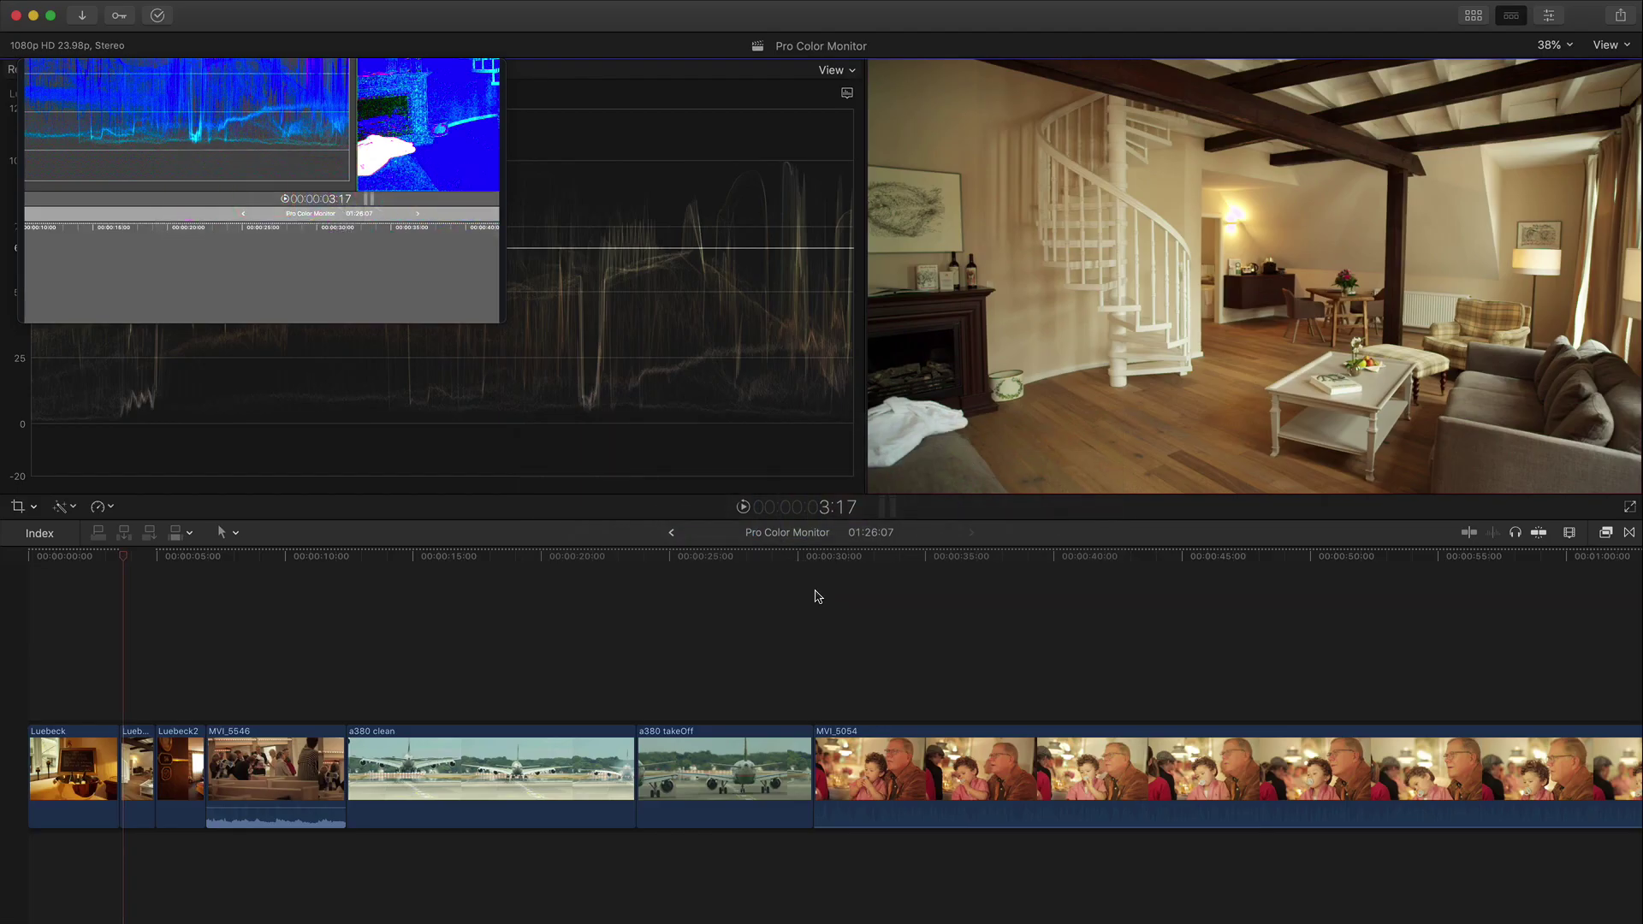
left_click(364, 289)
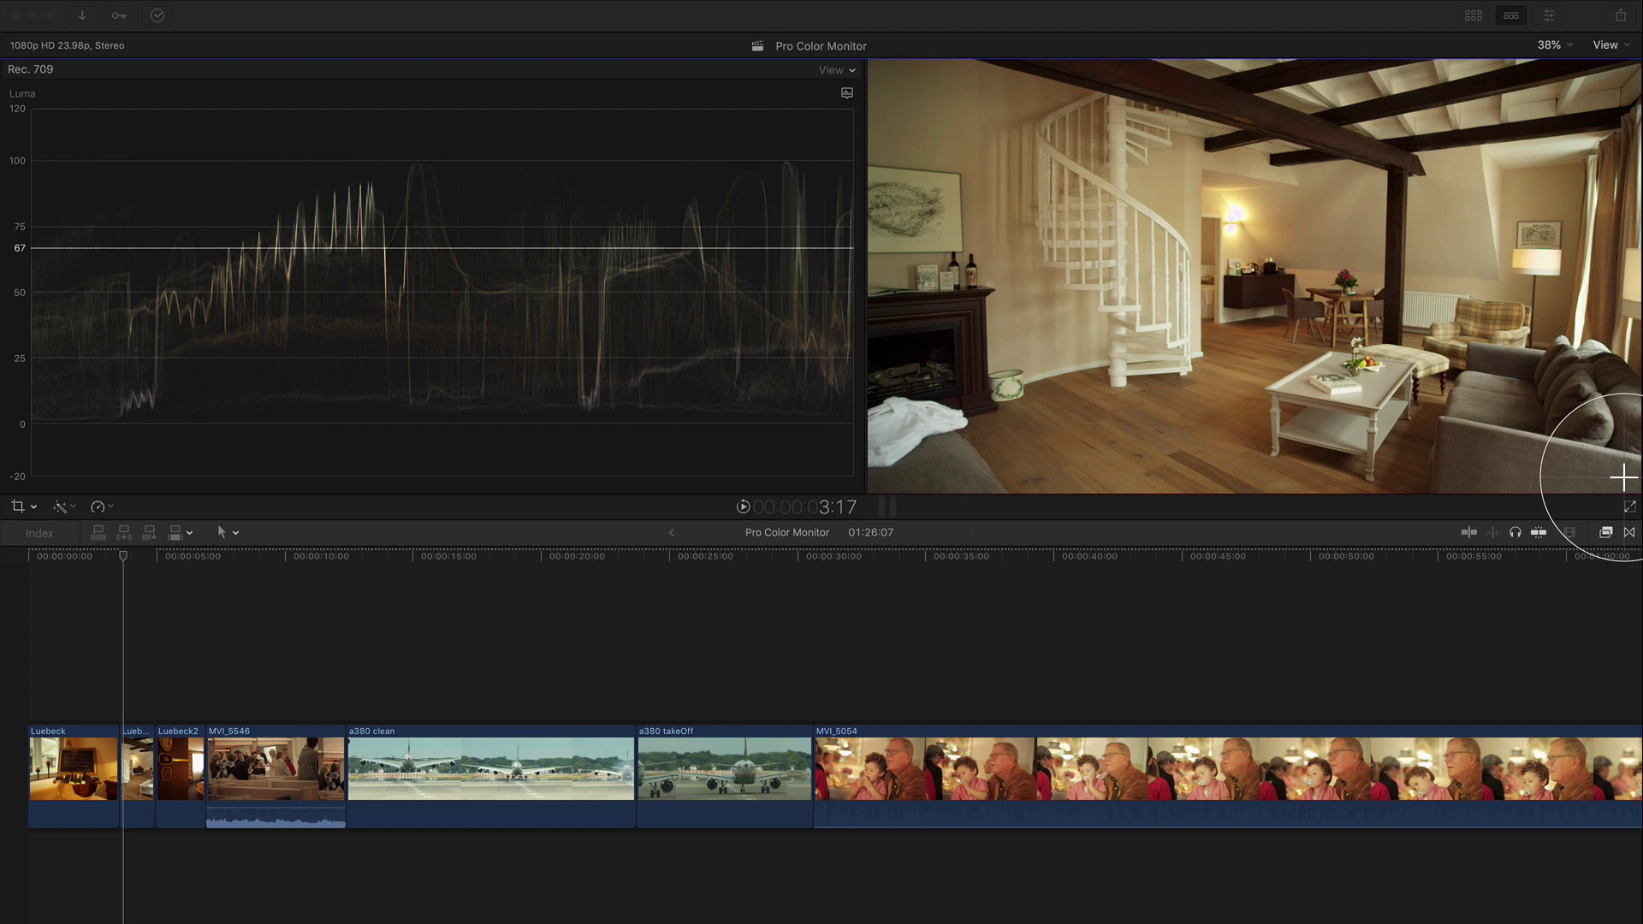
left_click_drag(1623, 477, 1623, 477)
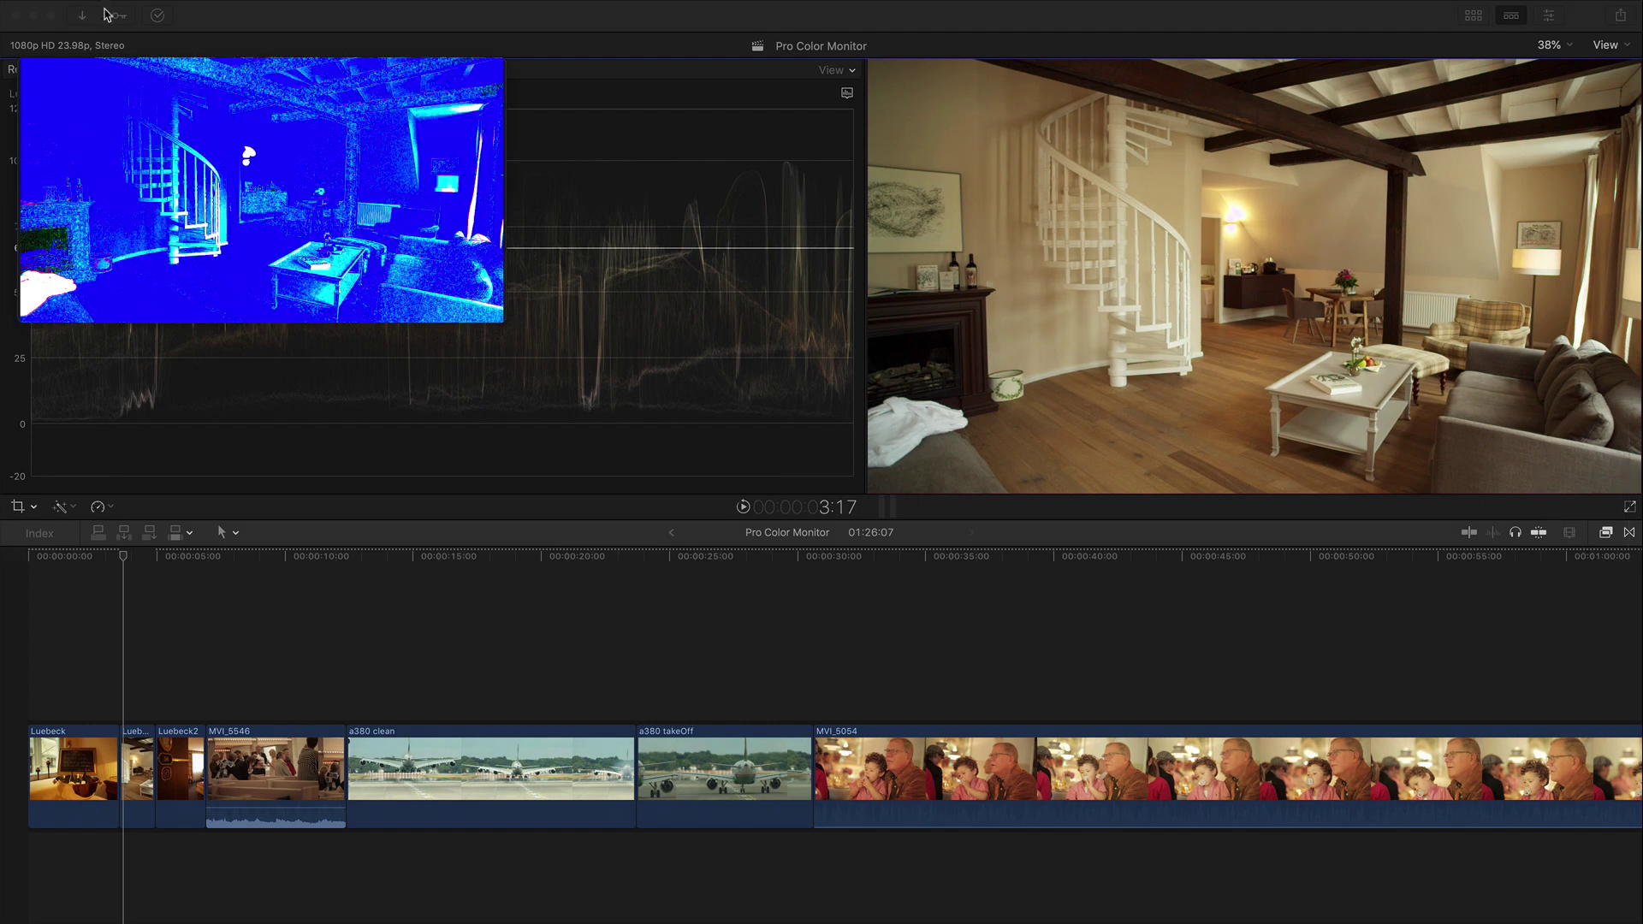
Make the editing window full screen and place the inset over the waveform, nudged slightly left.
left_click(221, 17)
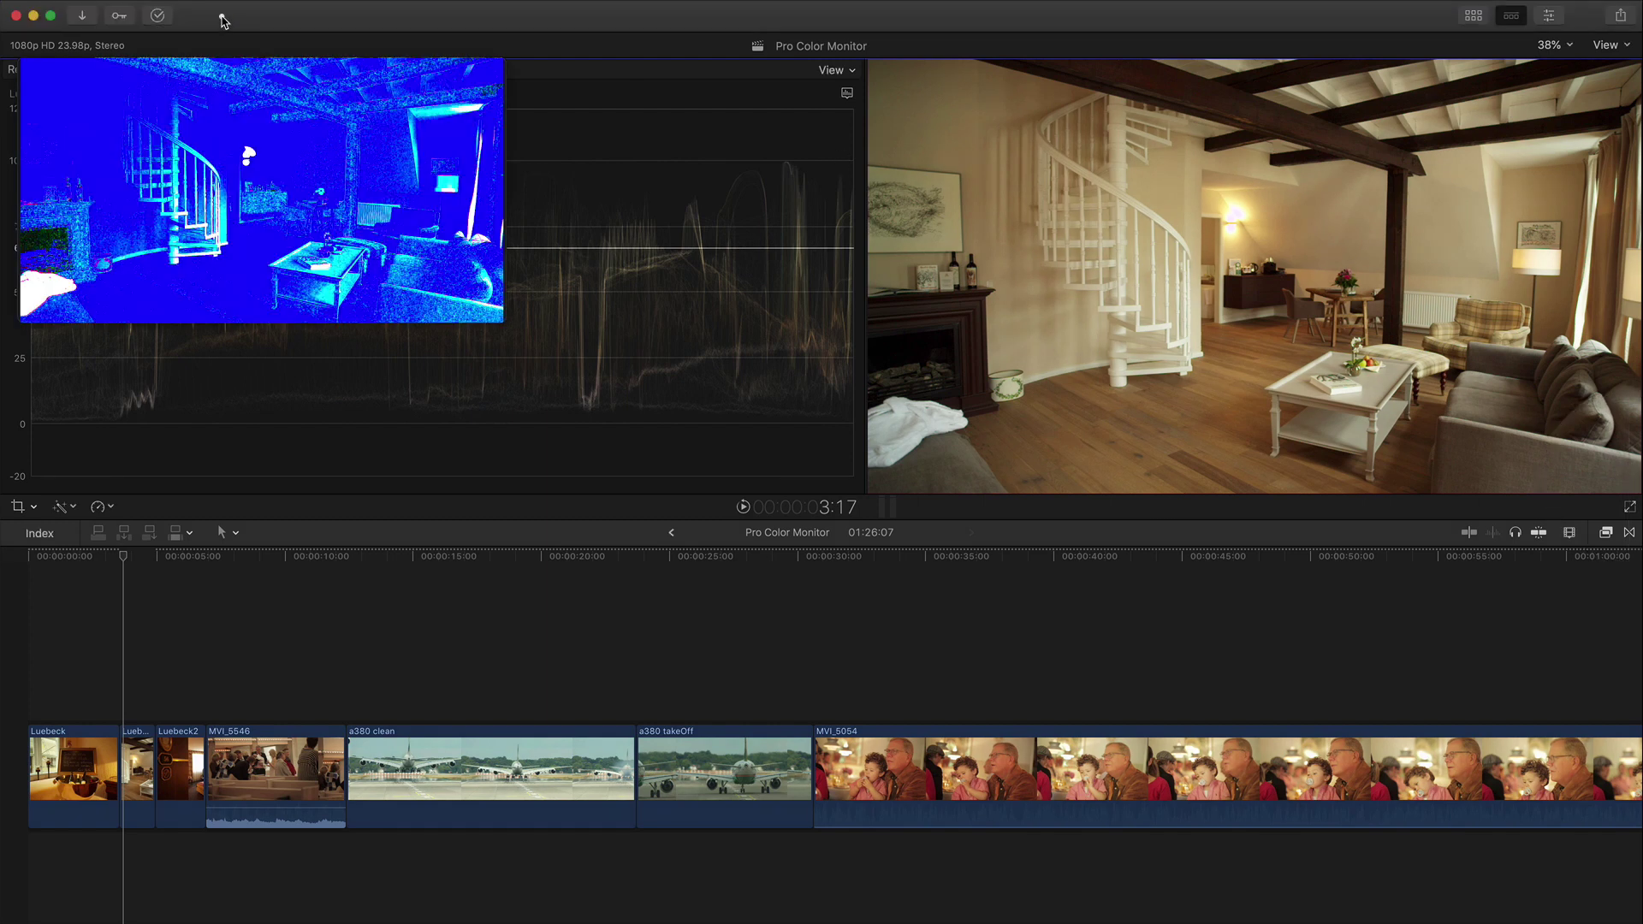
left_click(51, 15)
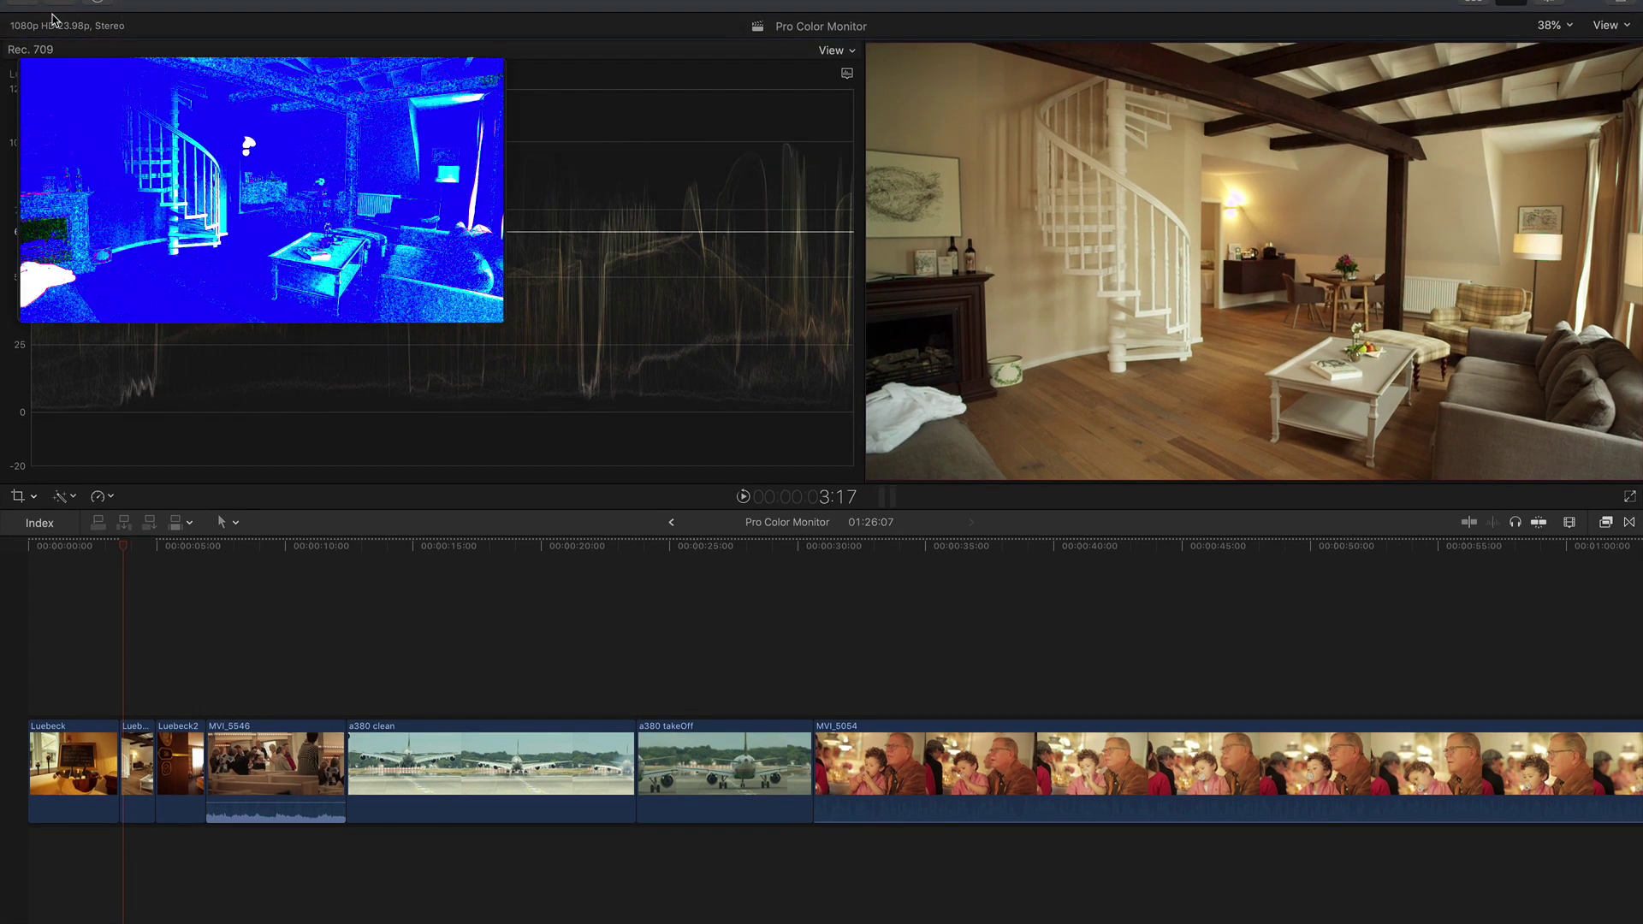
left_click_drag(136, 118, 490, 676)
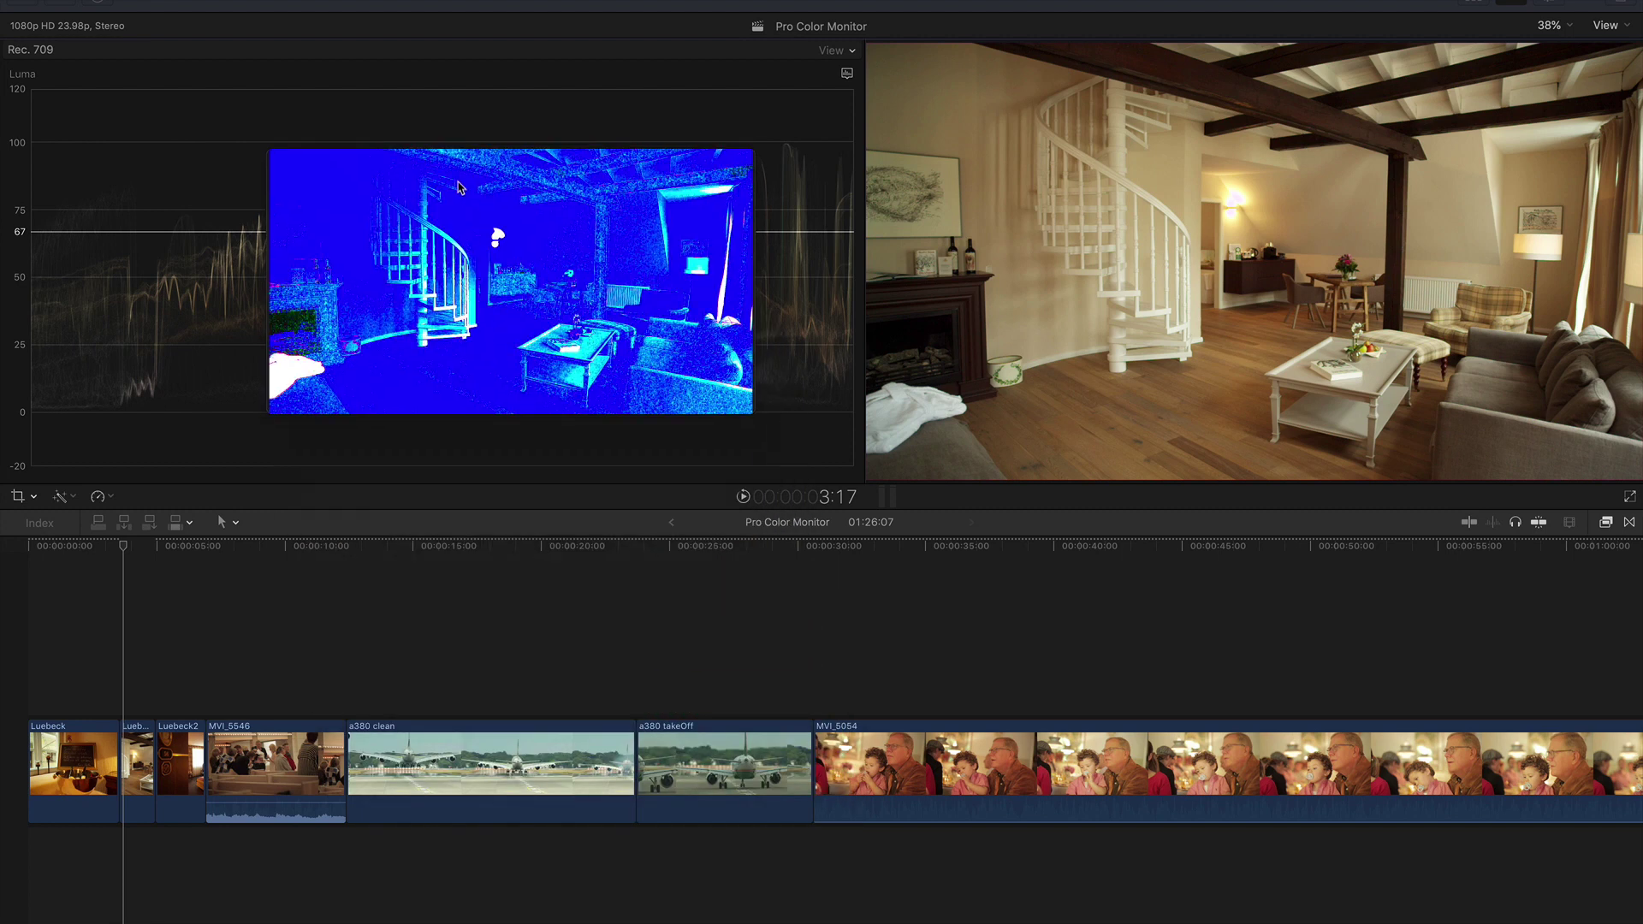
left_click(396, 183)
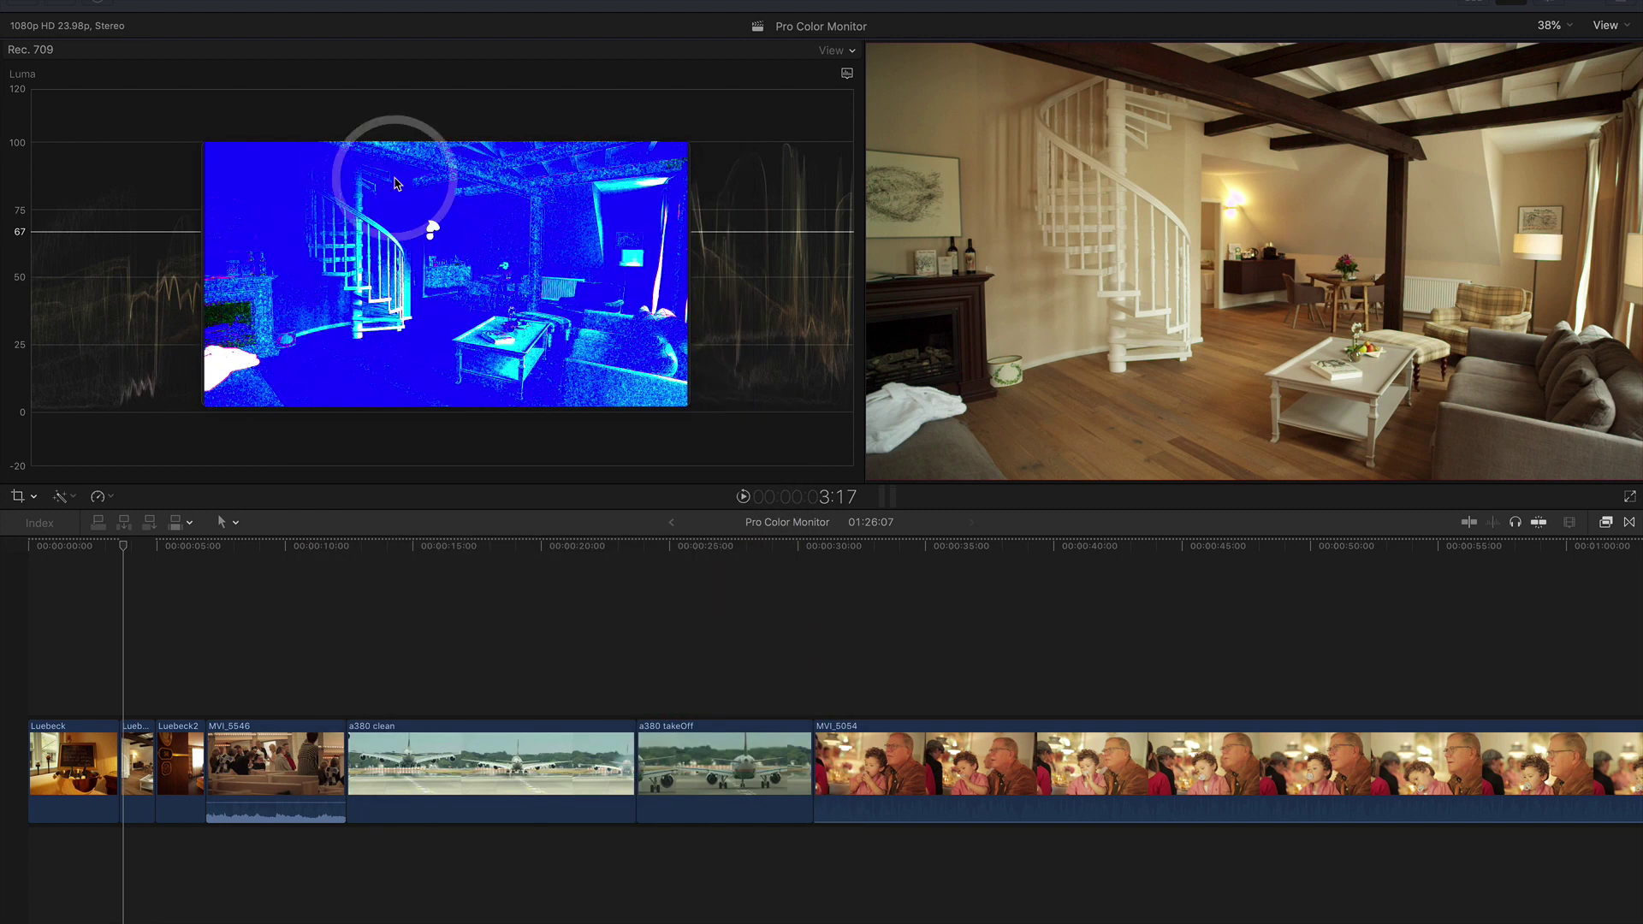